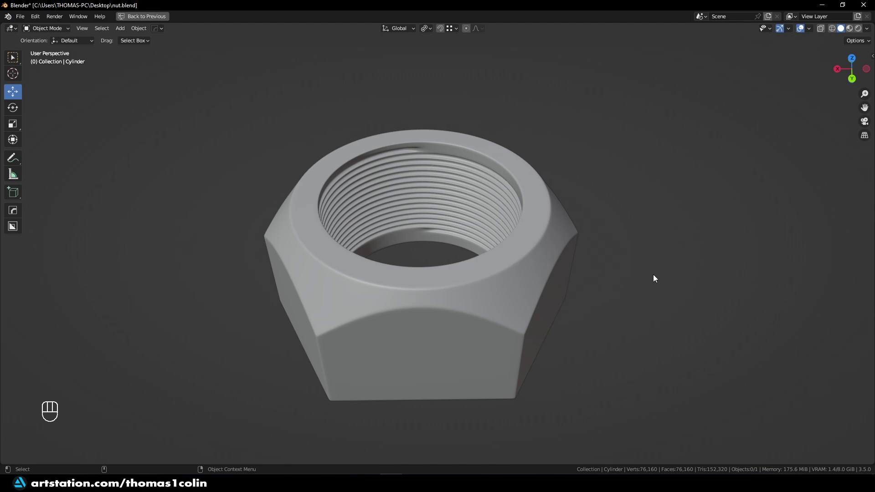
Examine the finished nut's mesh topology and the inner thread where it fades out near the rim.
{"action": "key", "text": "Tab"}
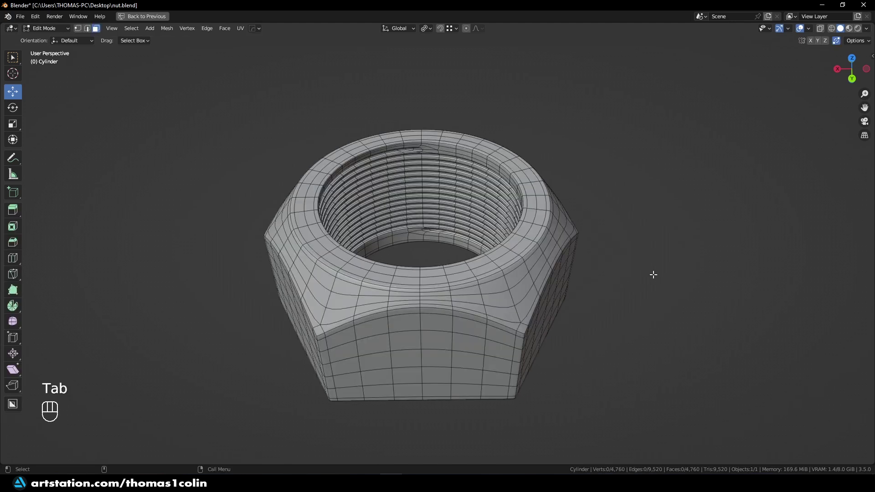
{"action": "left_click_drag", "start_coordinate": [404, 138], "coordinate": [442, 159]}
{"action": "key", "text": "z"}
{"action": "left_click", "coordinate": [489, 91]}
{"action": "left_click_drag", "start_coordinate": [461, 252], "coordinate": [485, 206], "text": "alt"}
{"action": "key", "text": "Tab"}
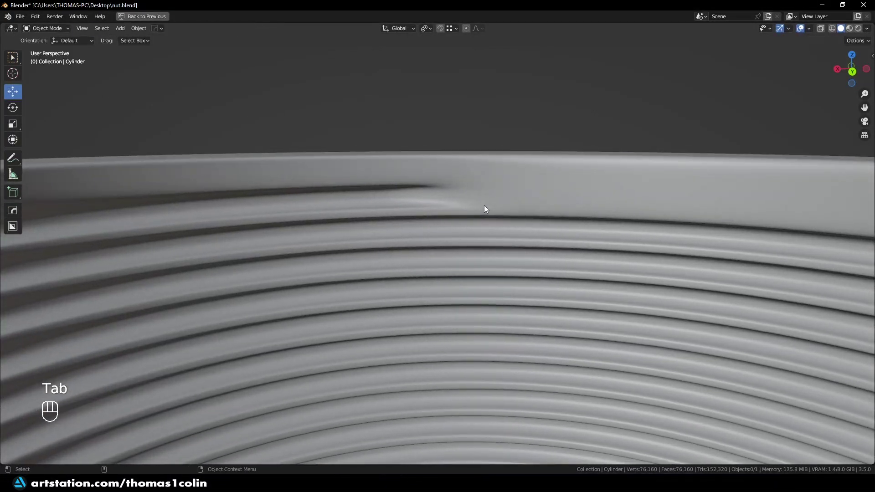
{"action": "left_click", "coordinate": [477, 204]}
{"action": "key", "text": "z"}
{"action": "left_click_drag", "start_coordinate": [532, 106], "coordinate": [523, 172], "text": "alt"}
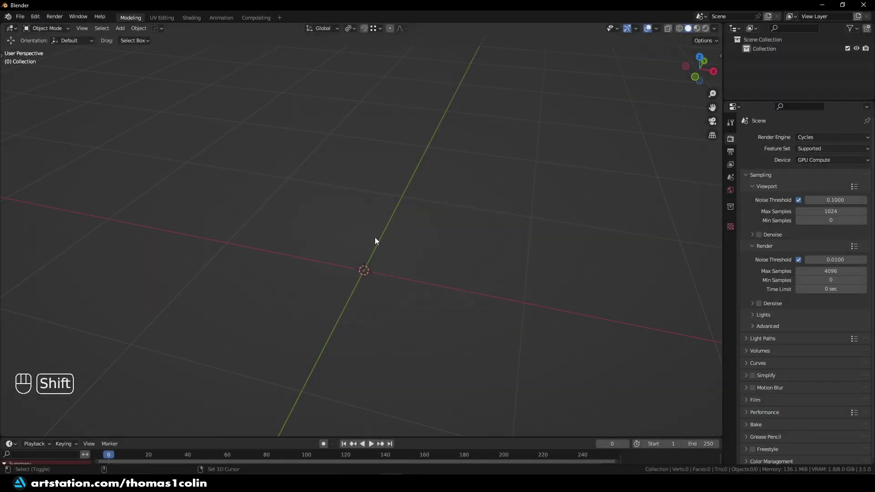
Add a mesh cylinder with 32 vertices, 1 m radius and 2 m depth, and enter Edit Mode.
{"action": "key", "text": "shift+a"}
{"action": "mouse_move", "coordinate": [375, 237]}
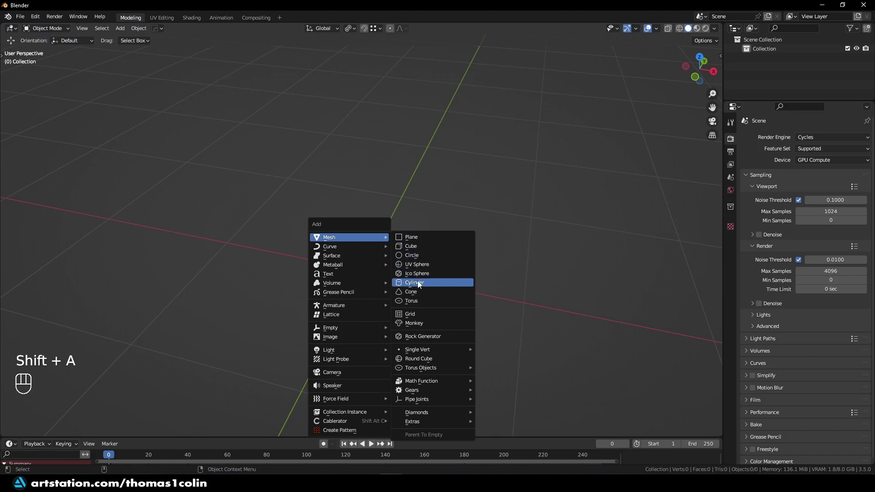
{"action": "left_click", "coordinate": [415, 282]}
{"action": "right_click_drag", "start_coordinate": [276, 186], "coordinate": [285, 238], "text": "alt"}
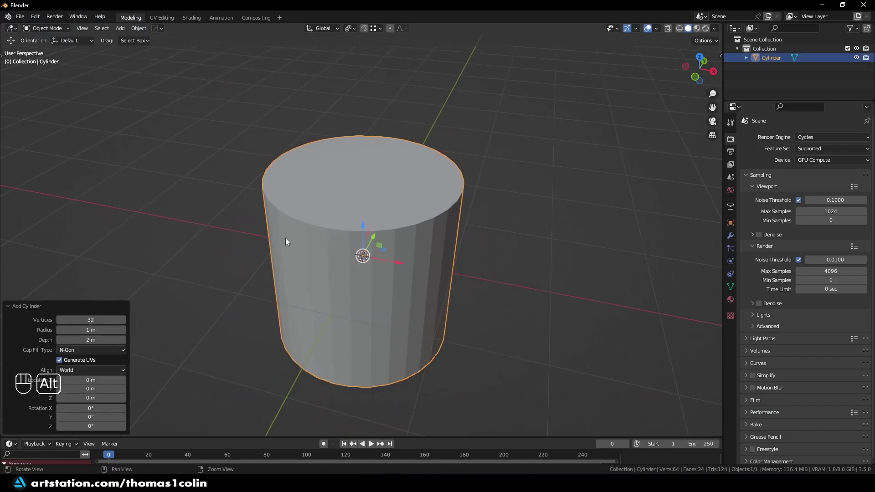
{"action": "key", "text": "Tab"}
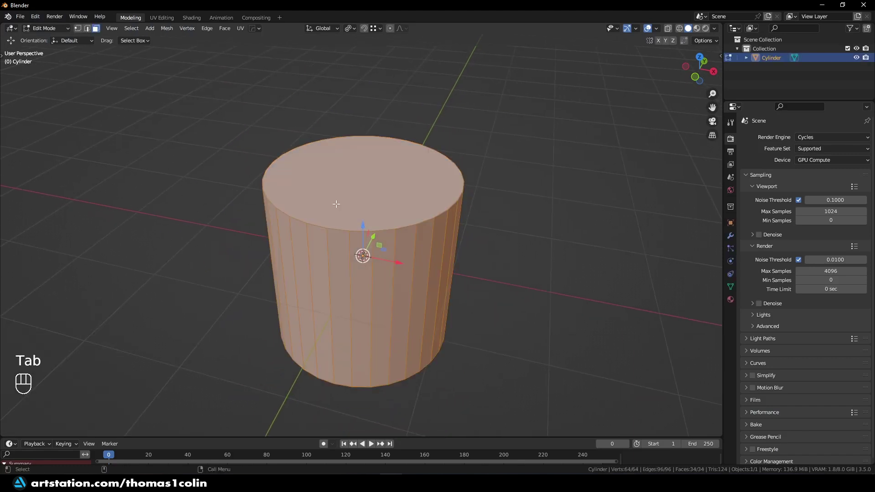
Inset the cylinder's top face by about 0.209 m.
{"action": "key", "text": "3"}
{"action": "left_click", "coordinate": [358, 190]}
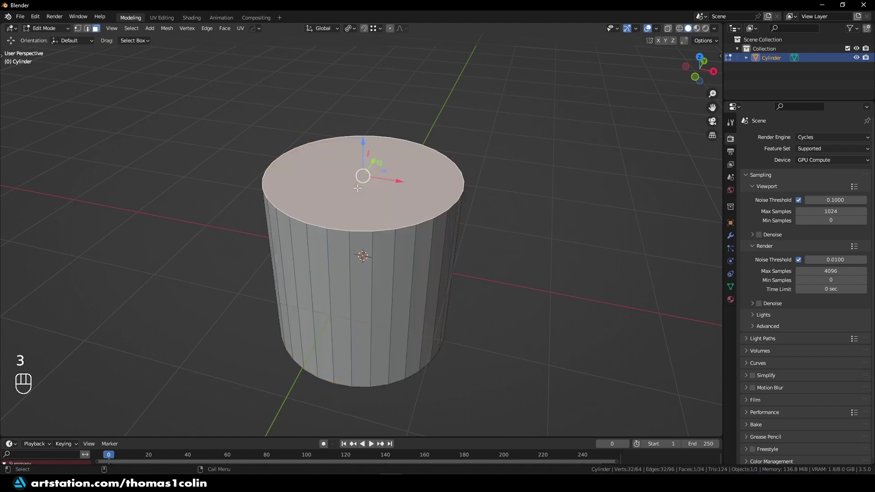
{"action": "scroll", "coordinate": [356, 174], "scroll_direction": "up", "scroll_amount": 2, "text": "alt"}
{"action": "key", "text": "i"}
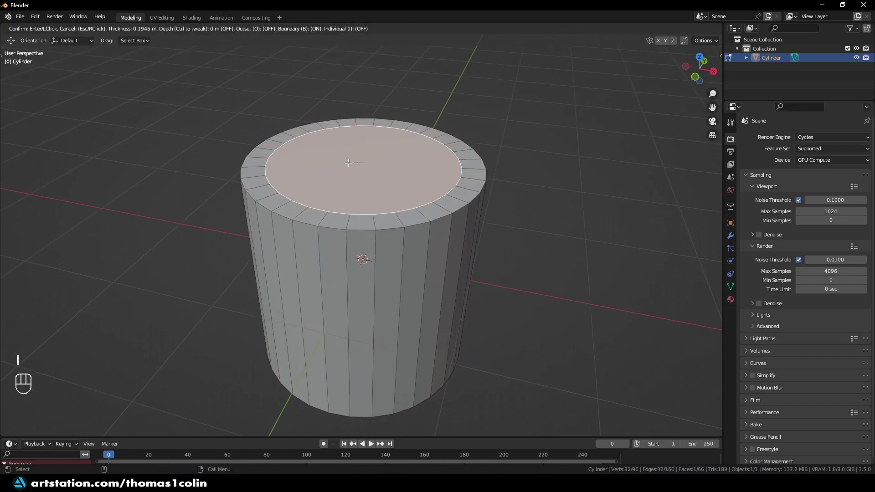
{"action": "left_click", "coordinate": [348, 180]}
Raise the inset top face about 0.206 m along Z to form a sloped chamfer ring.
{"action": "middle_click_drag", "start_coordinate": [348, 180], "coordinate": [351, 155], "text": "alt"}
{"action": "key", "text": "g"}
{"action": "key", "text": "z"}
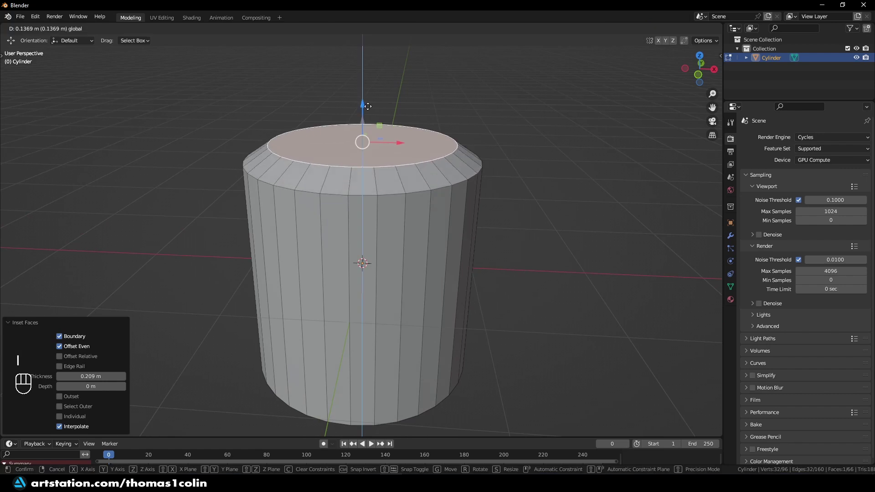
{"action": "left_click", "coordinate": [374, 98]}
{"action": "middle_click_drag", "start_coordinate": [375, 98], "coordinate": [358, 169], "text": "alt"}
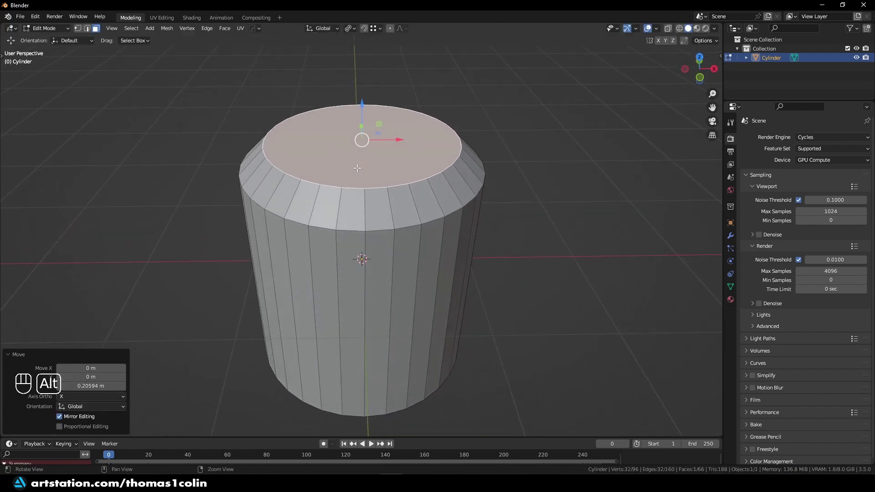
Delete all the cylinder's faces except the top face and the chamfer ring around it.
{"action": "key", "text": "ctrl"}
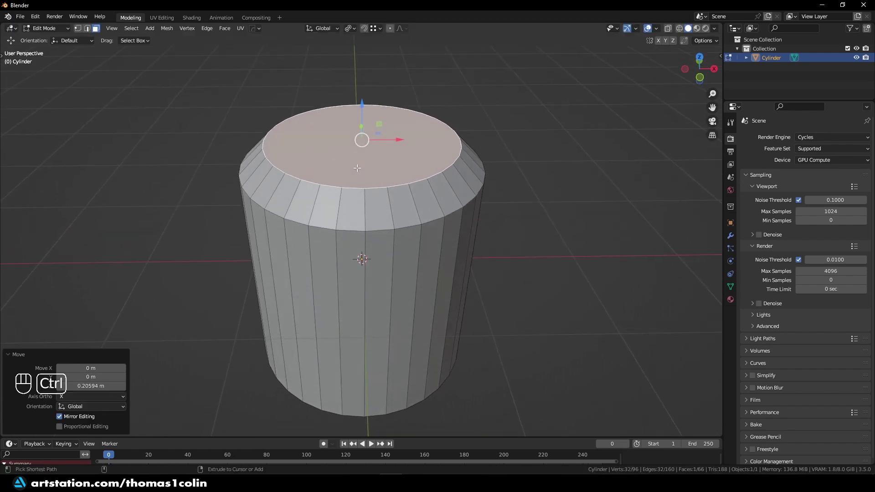
{"action": "key", "text": "ctrl+KP_Add"}
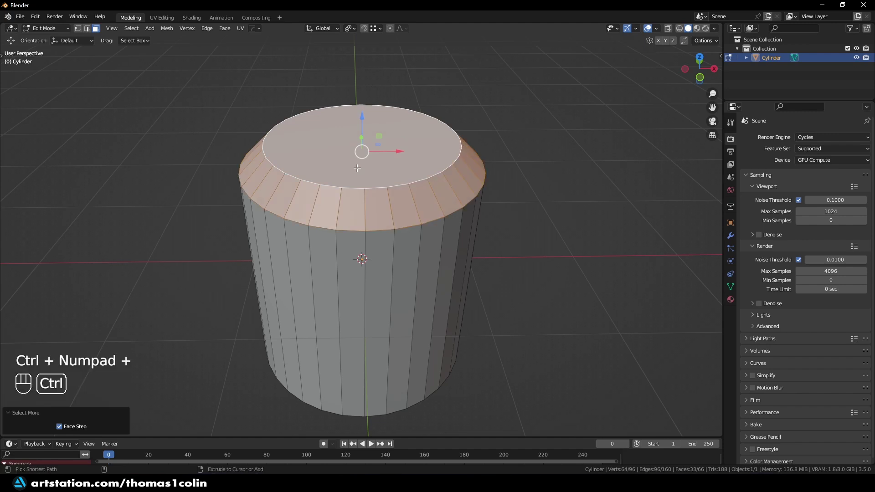
{"action": "key", "text": "ctrl+i"}
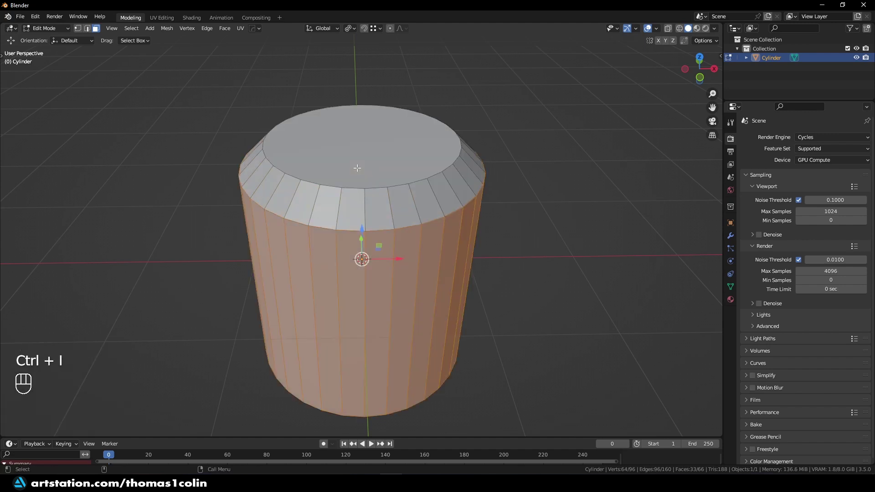
{"action": "key", "text": "x"}
{"action": "left_click", "coordinate": [357, 168]}
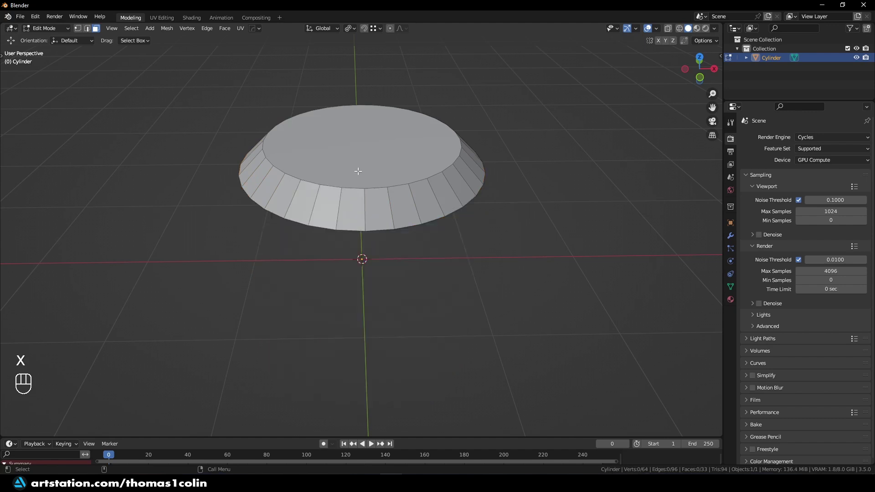
From the top view, knife-cut a closed hexagon through the chamfer ring, joining six vertices of the outer edge.
{"action": "middle_click", "coordinate": [358, 173], "text": "alt"}
{"action": "key", "text": "KP_7"}
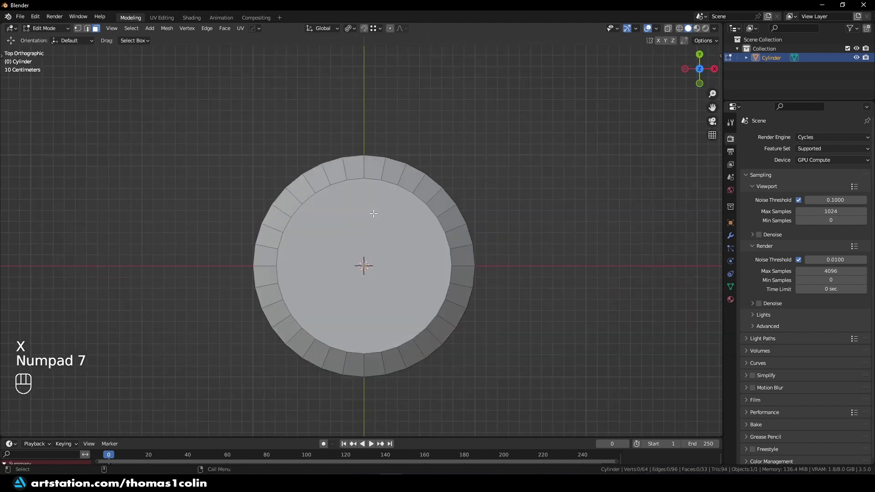
{"action": "right_click_drag", "start_coordinate": [368, 249], "coordinate": [359, 228], "text": "alt"}
{"action": "middle_click_drag", "start_coordinate": [360, 229], "coordinate": [360, 219], "text": "alt"}
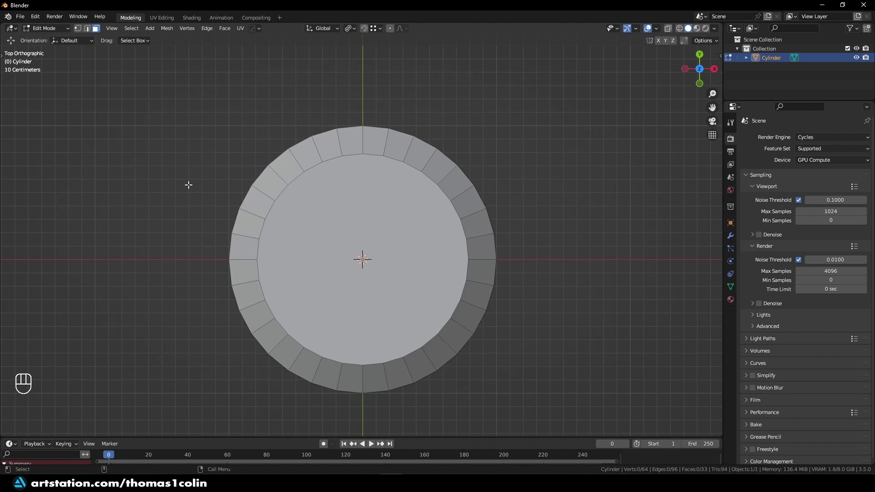
{"action": "key", "text": "t"}
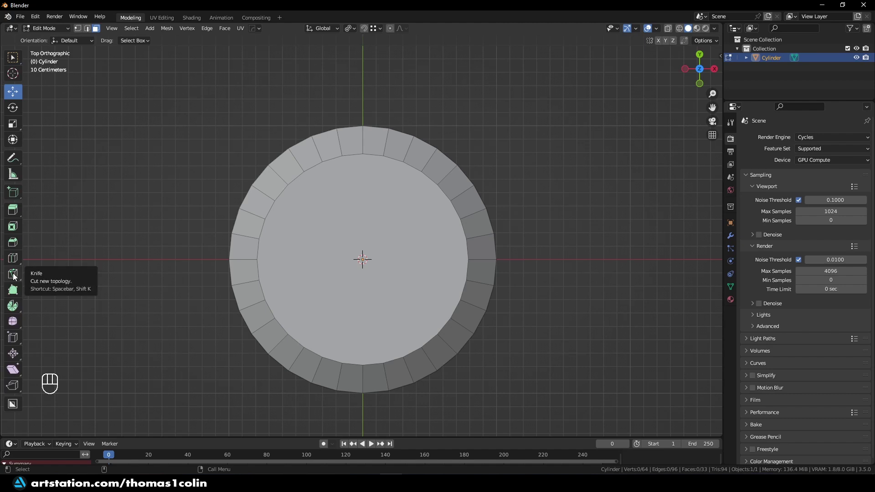
{"action": "key", "text": "k"}
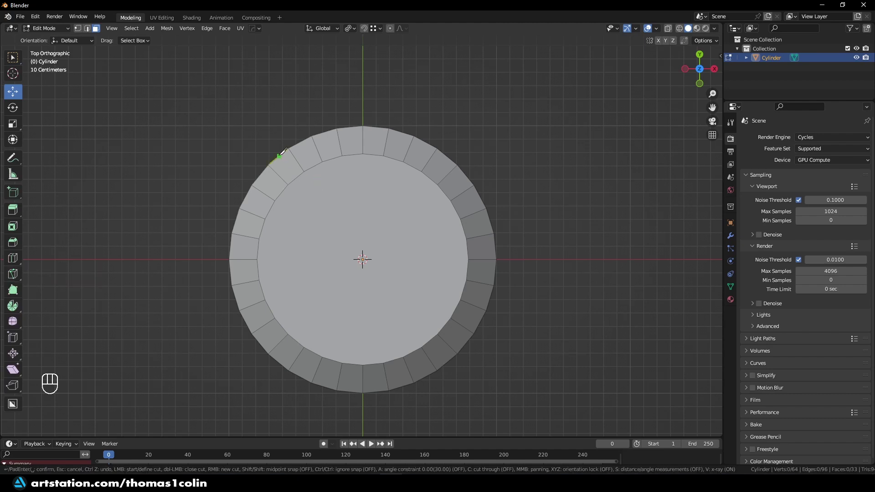
{"action": "left_click", "coordinate": [288, 148]}
{"action": "left_click", "coordinate": [437, 148]}
{"action": "left_click", "coordinate": [497, 260]}
{"action": "left_click", "coordinate": [437, 371]}
{"action": "left_click", "coordinate": [288, 371]}
{"action": "left_click", "coordinate": [230, 259]}
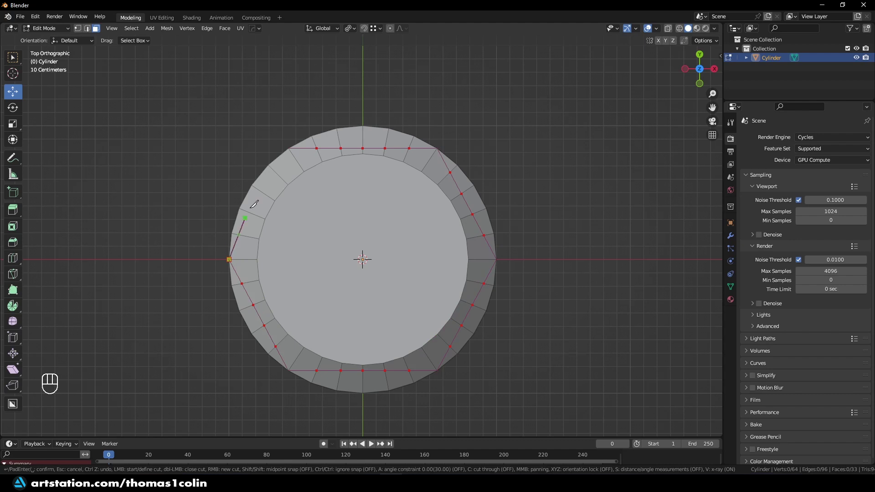
{"action": "left_click", "coordinate": [288, 148]}
{"action": "key", "text": "Return"}
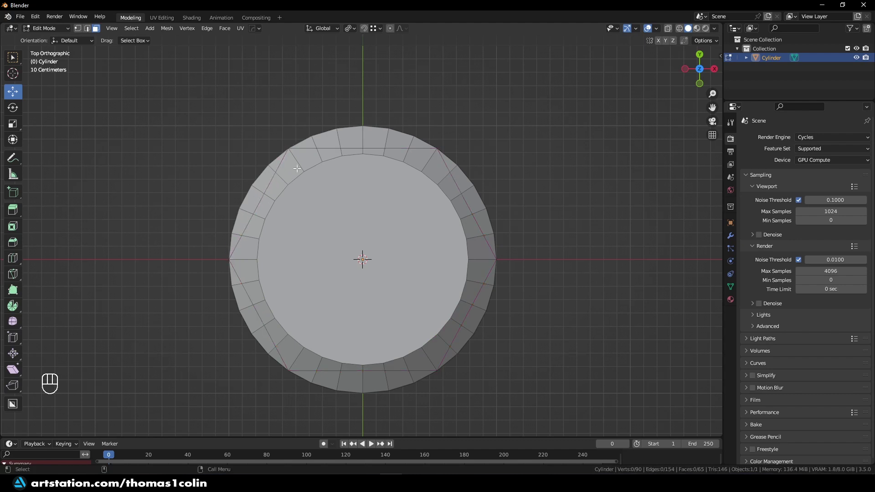
Delete the chamfer faces lying outside the hexagonal cut, keeping the top face and its adjoining ring.
{"action": "key", "text": "3"}
{"action": "left_click", "coordinate": [357, 237]}
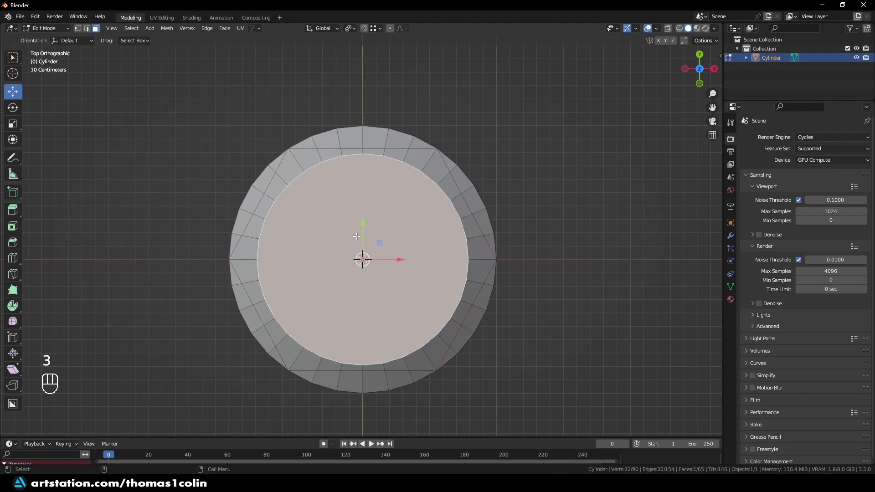
{"action": "key", "text": "ctrl+KP_Add"}
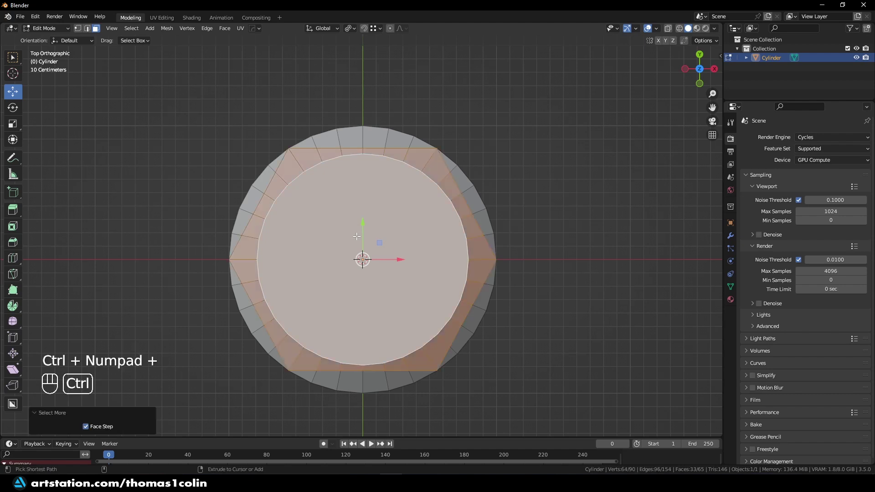
{"action": "key", "text": "ctrl+i"}
{"action": "key", "text": "x"}
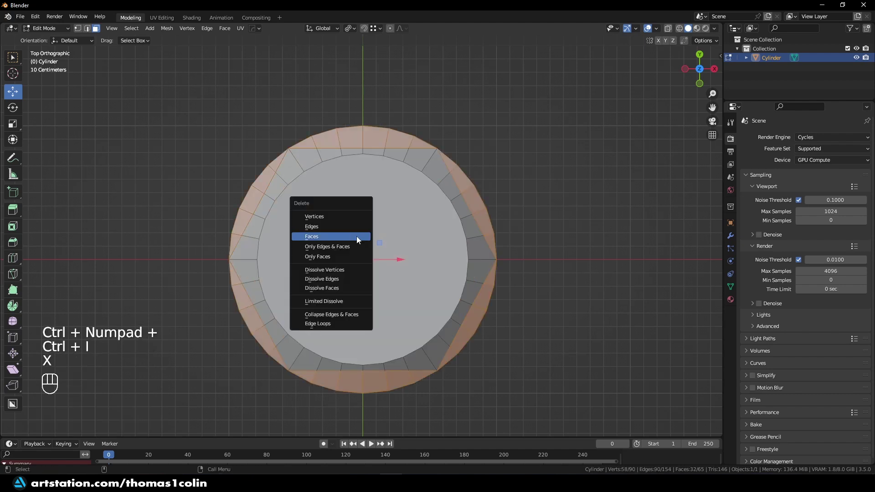
{"action": "left_click", "coordinate": [356, 236]}
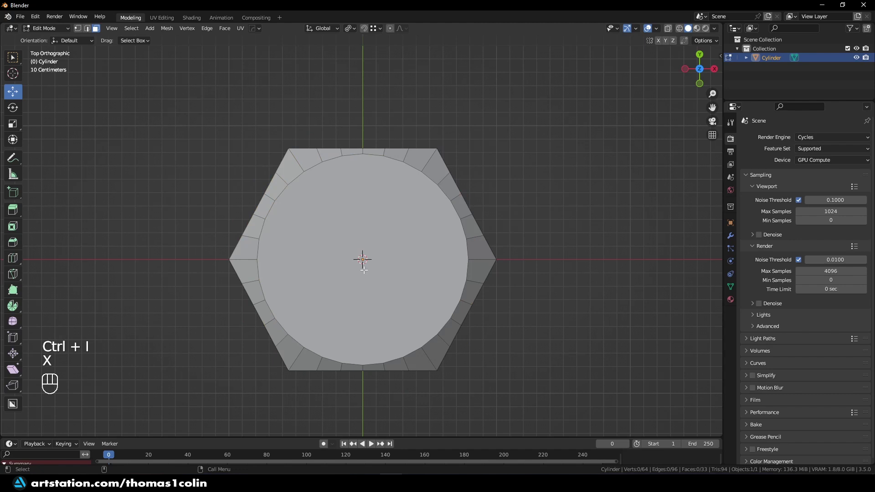
Inset the round top face by about 0.13 m and delete the inner face to open the nut's hole.
{"action": "left_click", "coordinate": [348, 236]}
{"action": "key", "text": "i"}
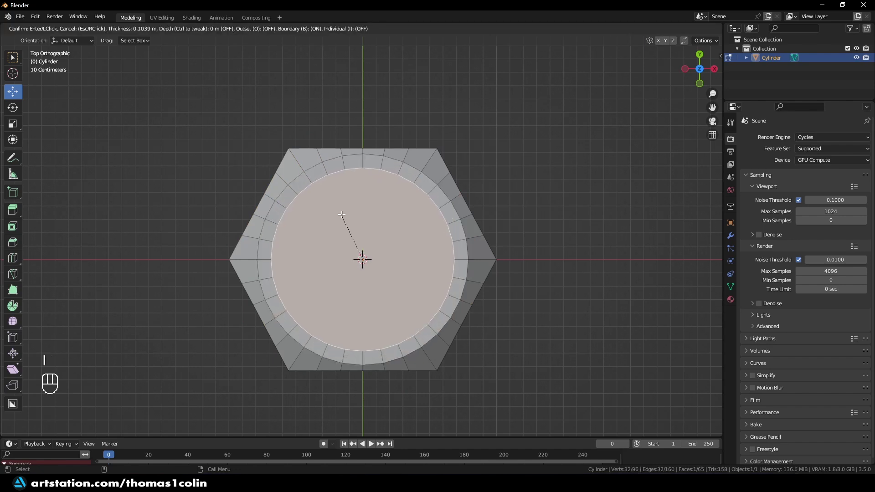
{"action": "left_click", "coordinate": [345, 216]}
{"action": "key", "text": "x"}
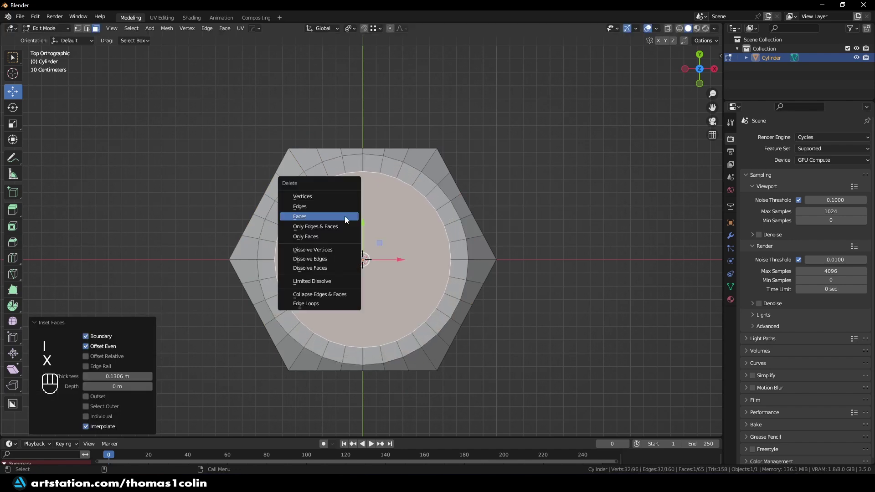
{"action": "left_click", "coordinate": [346, 219]}
Extrude the outer hexagonal edge loop about 0.658 m downward along Z to form the nut's sides.
{"action": "middle_click_drag", "start_coordinate": [362, 299], "coordinate": [391, 293], "text": "alt"}
{"action": "key", "text": "2"}
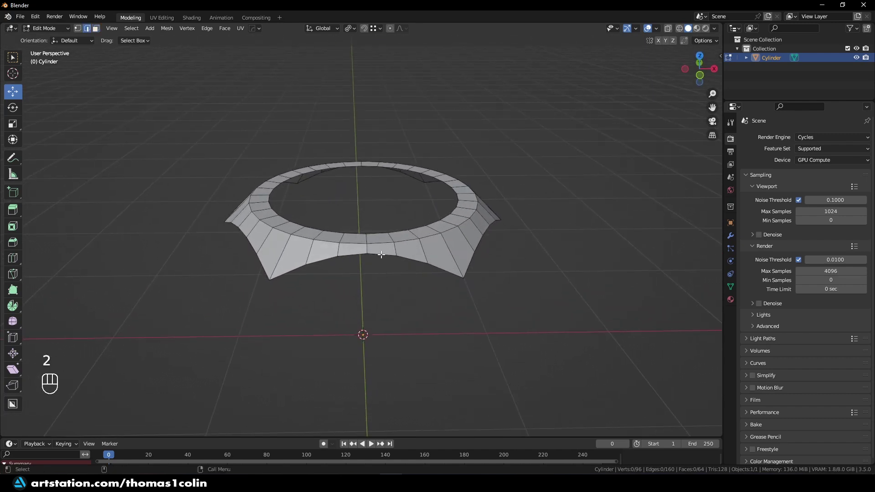
{"action": "left_click", "coordinate": [382, 255], "text": "alt+shift"}
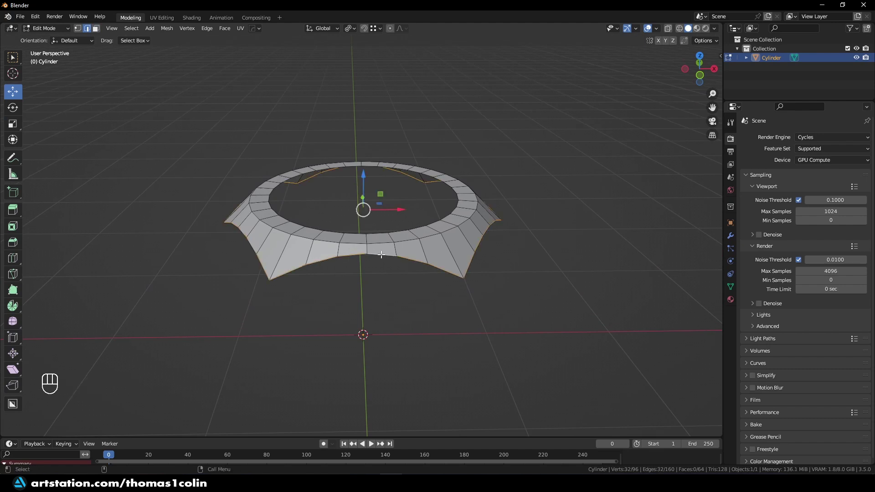
{"action": "key", "text": "e"}
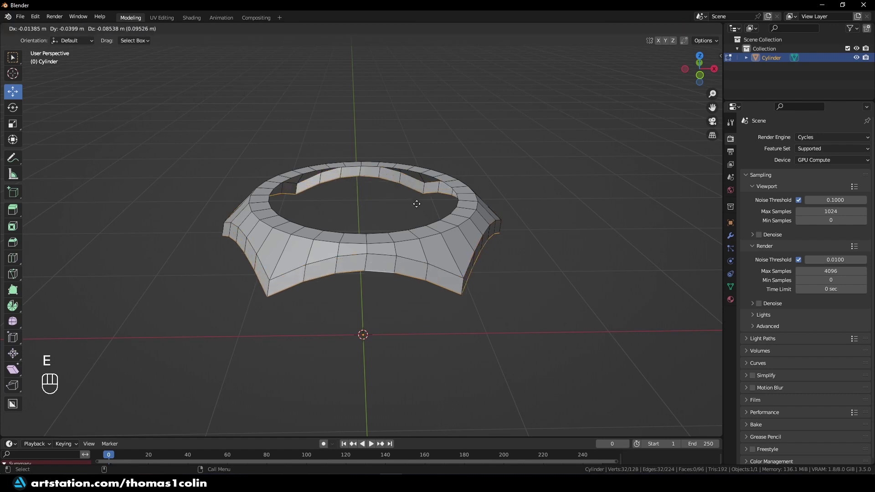
{"action": "key", "text": "z"}
{"action": "left_click", "coordinate": [418, 309]}
Flatten the lower edge loop of the sides by scaling it to 0 along Z.
{"action": "middle_click_drag", "start_coordinate": [418, 308], "coordinate": [397, 319]}
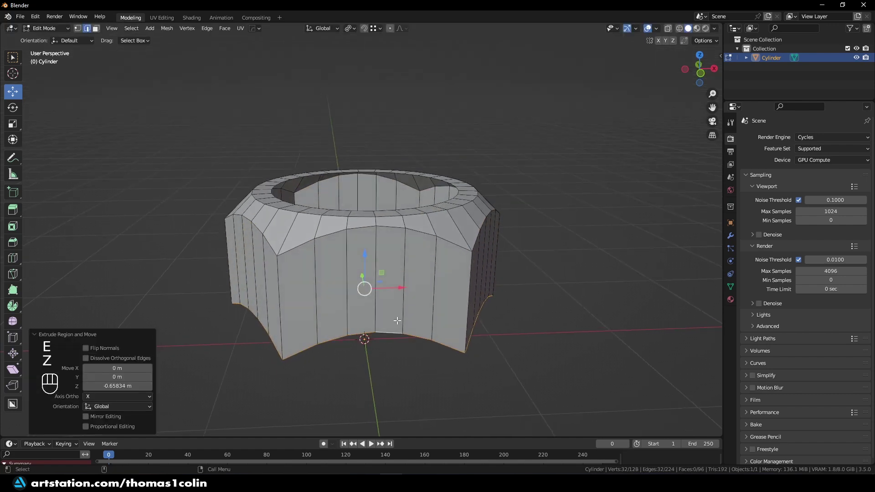
{"action": "key", "text": "s"}
{"action": "key", "text": "z"}
{"action": "key", "text": "KP_0"}
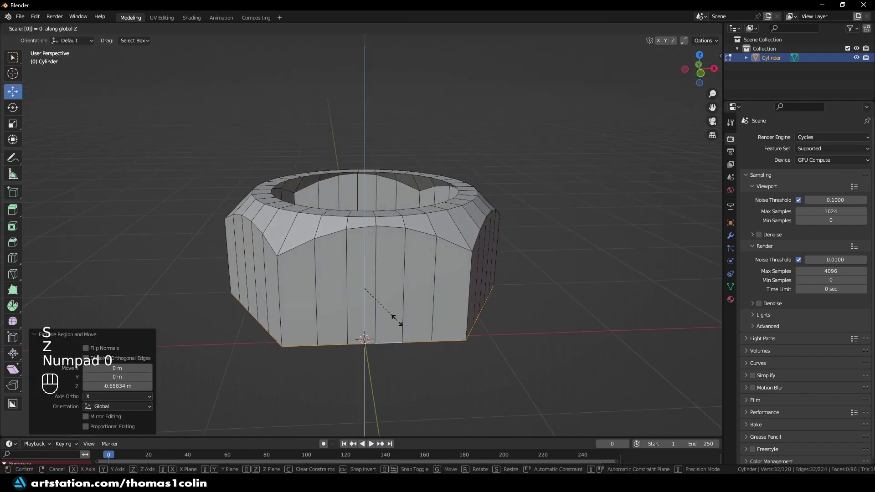
{"action": "key", "text": "Return"}
With snapping on, extrude the hole's top inner edge loop about 0.776 m straight down along Z to the nut's lower rim.
{"action": "middle_click_drag", "start_coordinate": [388, 275], "coordinate": [374, 302], "text": "alt"}
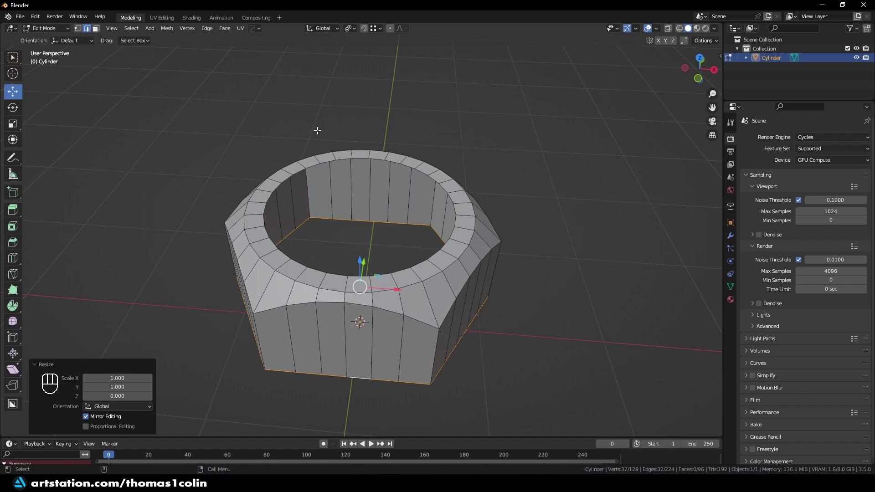
{"action": "key", "text": "shift+Tab"}
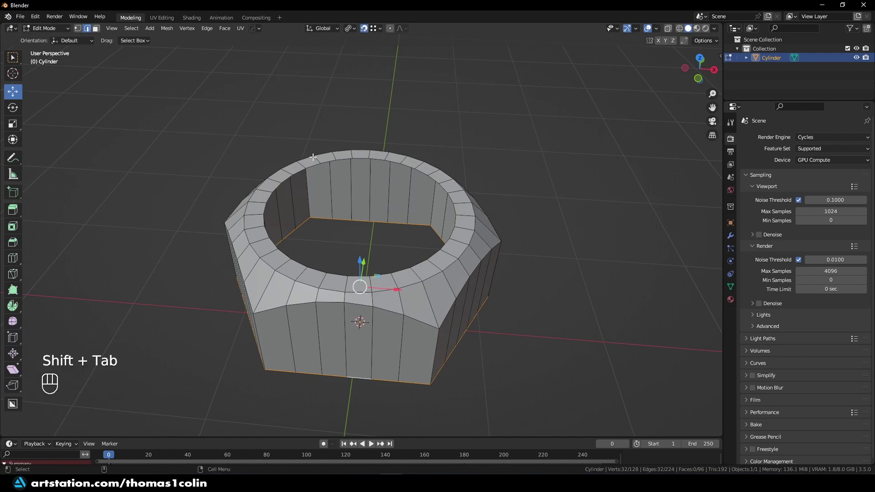
{"action": "left_click", "coordinate": [360, 157], "text": "alt+shift"}
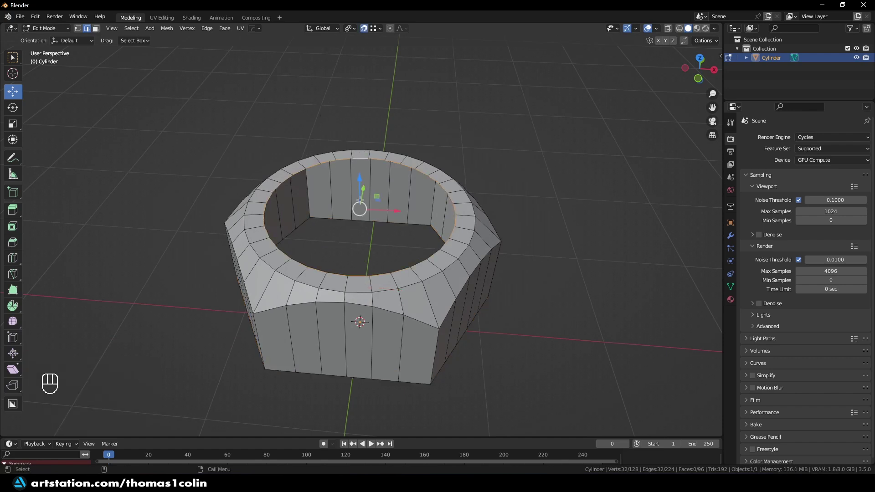
{"action": "key", "text": "e"}
{"action": "key", "text": "z"}
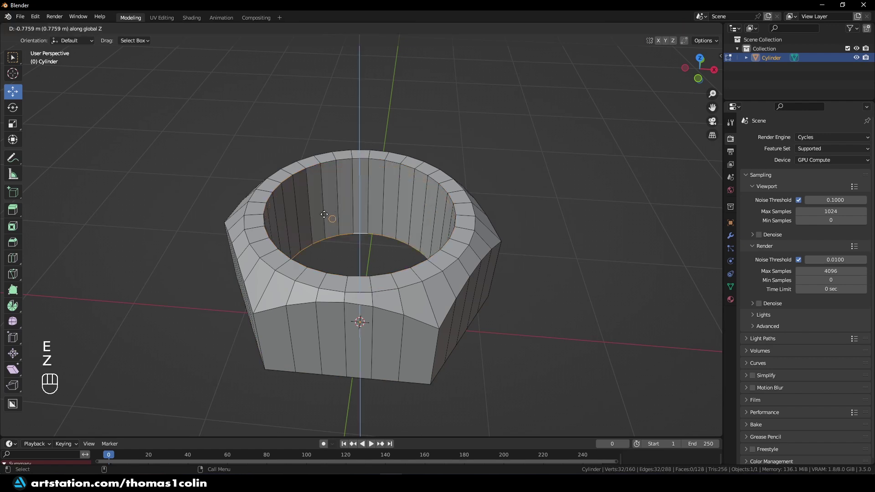
{"action": "left_click", "coordinate": [310, 217]}
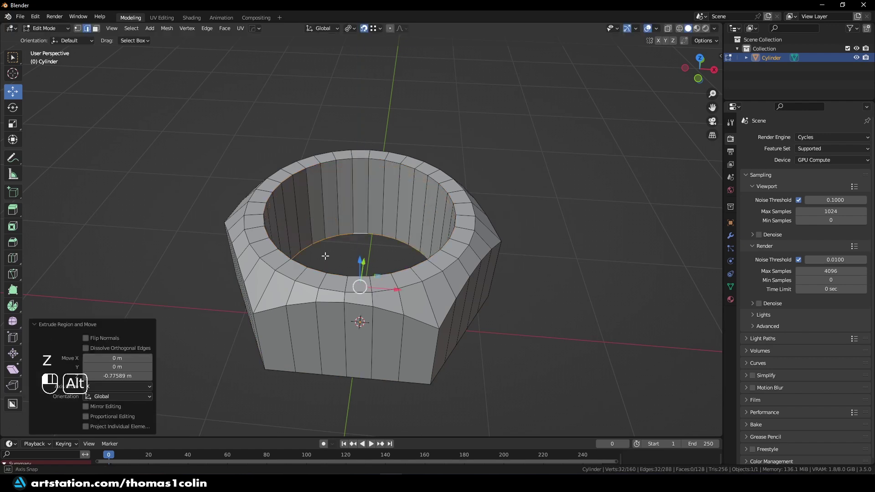
Bridge the hole's lower edge loop with the outer hexagonal lower edge loop to close the nut's underside.
{"action": "middle_click_drag", "start_coordinate": [326, 254], "coordinate": [336, 170]}
{"action": "left_click", "coordinate": [336, 169], "text": "alt+shift"}
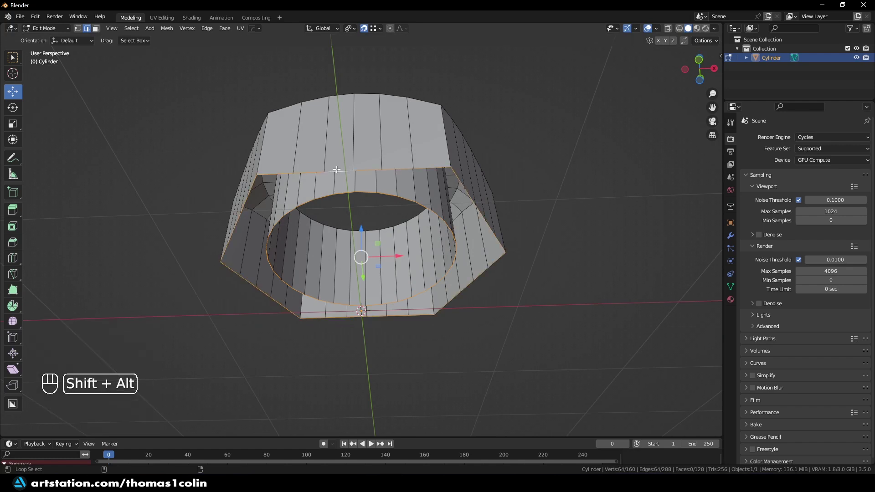
{"action": "right_click", "coordinate": [338, 173]}
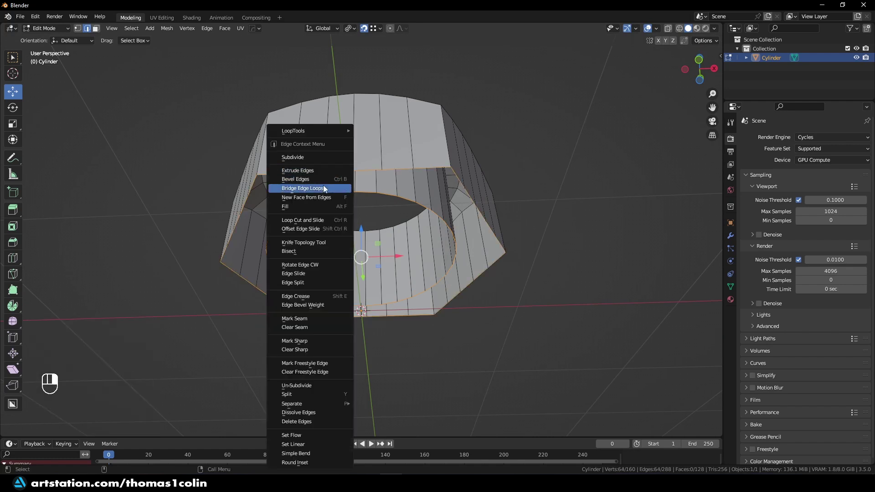
{"action": "left_click", "coordinate": [323, 187]}
{"action": "key", "text": "alt+a"}
{"action": "middle_click_drag", "start_coordinate": [283, 151], "coordinate": [190, 190], "text": "alt"}
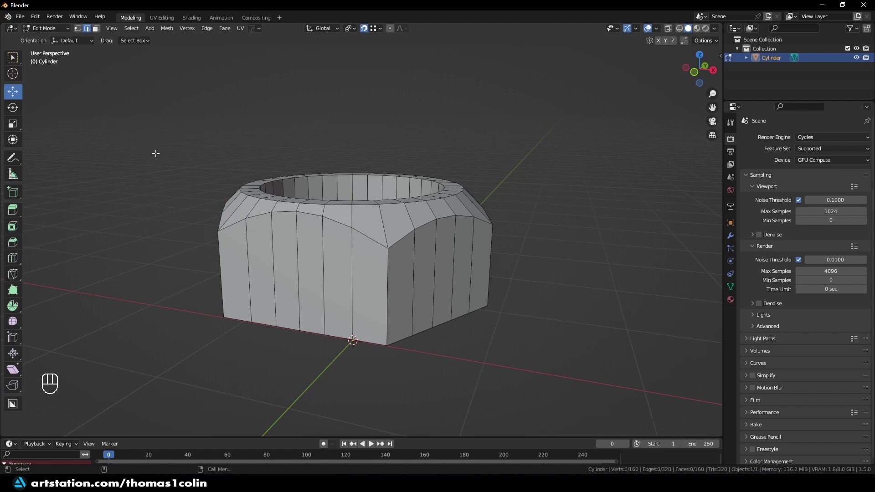
Select all sharp edges at 30° and bevel them about 0.0163 m with 2 segments and Clamp Overlap on.
{"action": "left_click", "coordinate": [130, 28]}
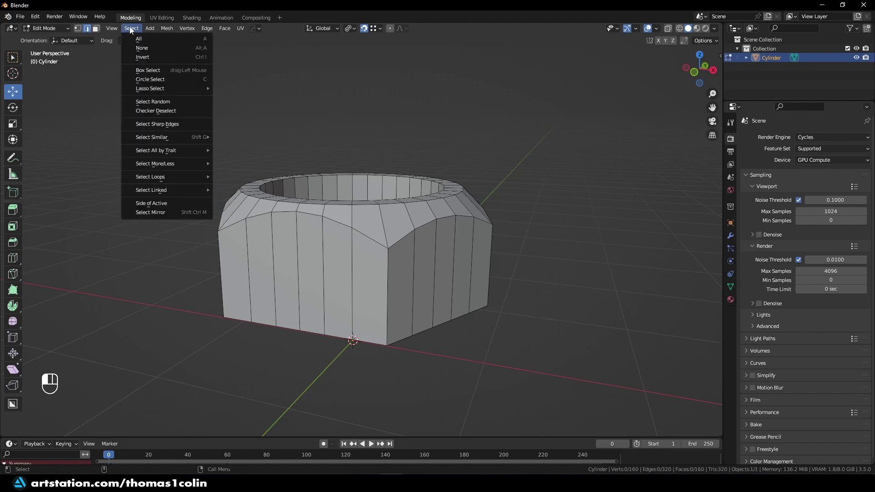
{"action": "left_click", "coordinate": [149, 123]}
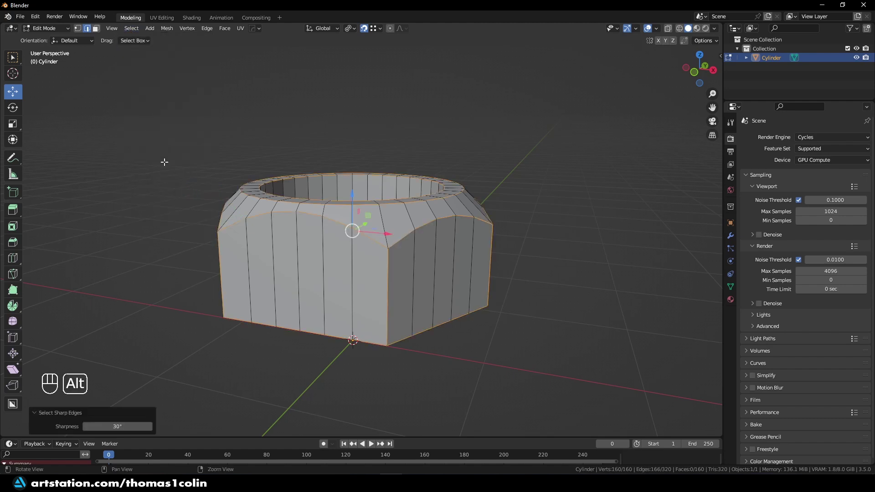
{"action": "middle_click_drag", "start_coordinate": [148, 124], "coordinate": [182, 192], "text": "alt"}
{"action": "scroll", "coordinate": [179, 187], "scroll_direction": "up", "scroll_amount": 2}
{"action": "key", "text": "ctrl+b"}
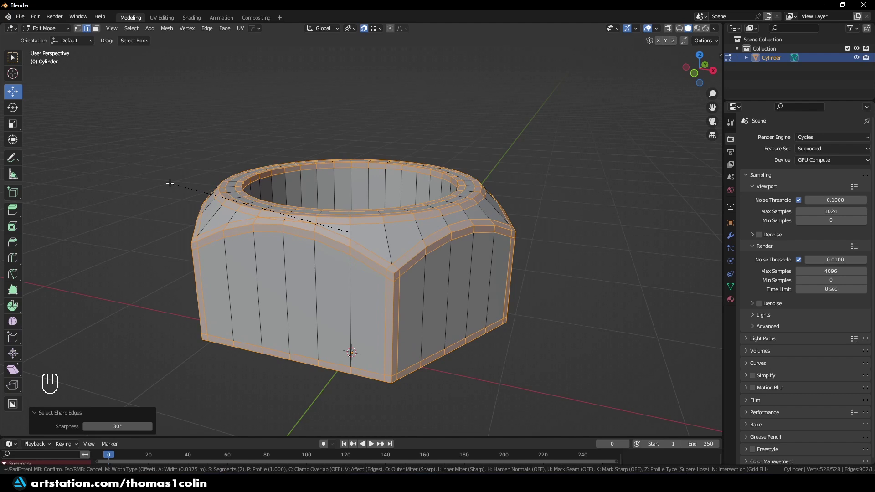
{"action": "key", "text": "c"}
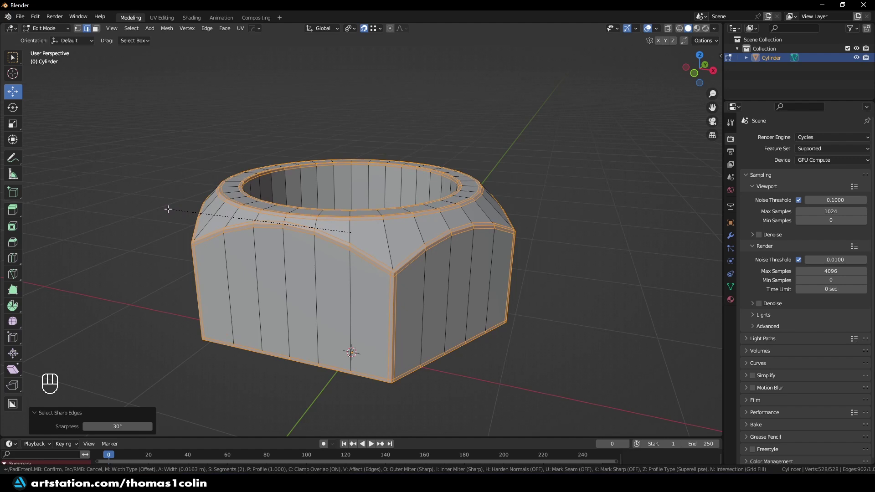
{"action": "left_click", "coordinate": [168, 209]}
{"action": "key", "text": "alt+a"}
Add three evenly spaced horizontal loop cuts around the nut's outer hexagonal sides.
{"action": "middle_click_drag", "start_coordinate": [146, 139], "coordinate": [348, 272]}
{"action": "left_click", "coordinate": [334, 273]}
{"action": "key", "text": "ctrl+r"}
{"action": "scroll", "coordinate": [334, 273], "scroll_direction": "up", "scroll_amount": 2}
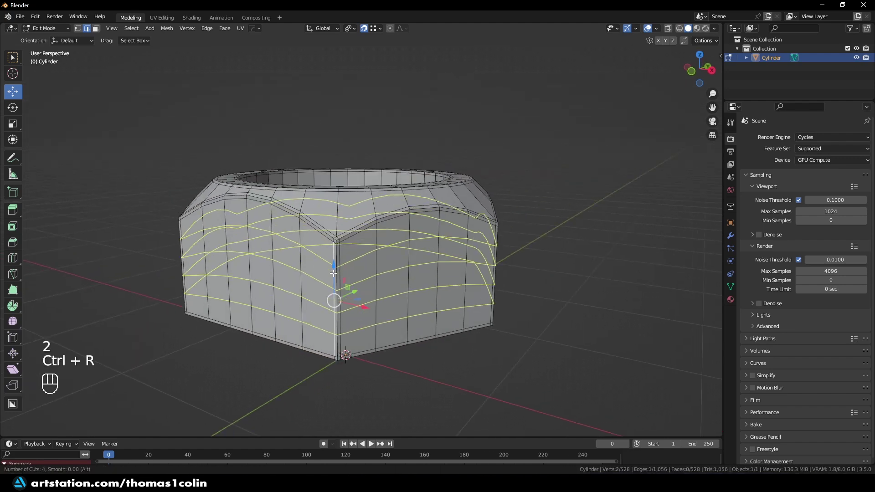
{"action": "left_click", "coordinate": [334, 273]}
{"action": "right_click", "coordinate": [333, 273]}
{"action": "left_click", "coordinate": [138, 130]}
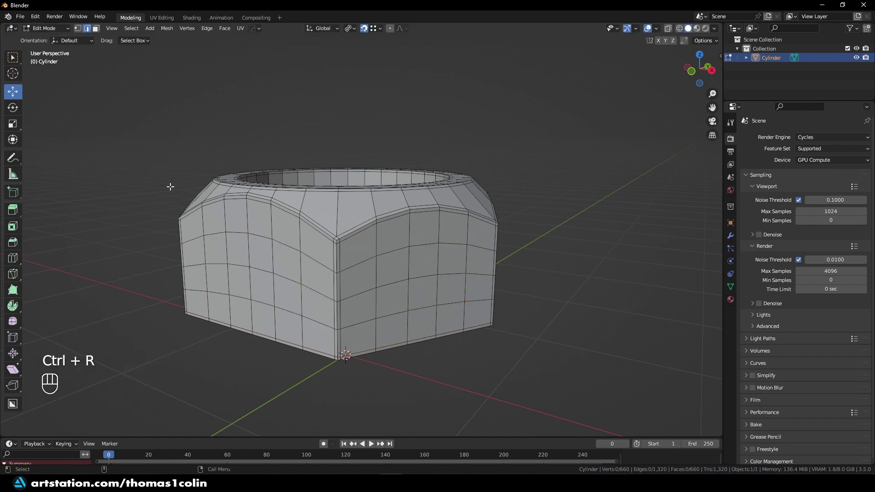
Add one centred loop cut around the chamfered ring between the sides and the top face.
{"action": "middle_click_drag", "start_coordinate": [338, 245], "coordinate": [336, 260]}
{"action": "left_click", "coordinate": [333, 241]}
{"action": "key", "text": "ctrl+r"}
{"action": "left_click", "coordinate": [332, 241]}
{"action": "right_click", "coordinate": [331, 241]}
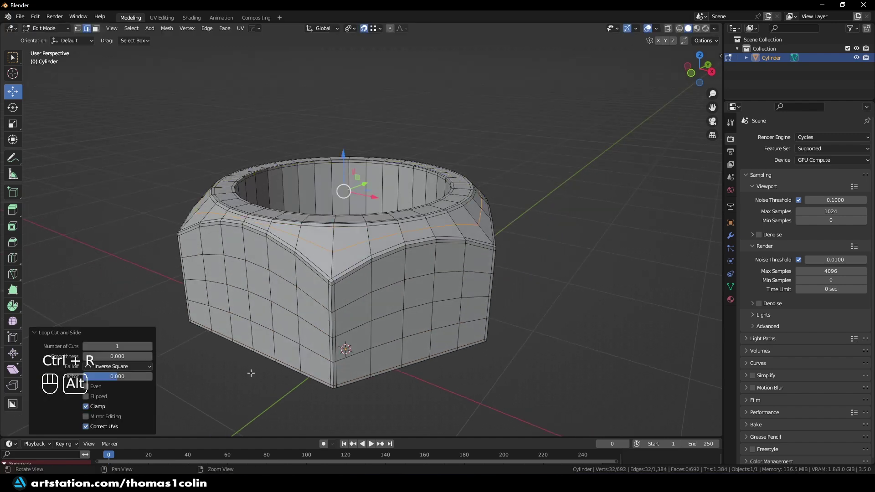
Add one centred loop cut around the nut's underside between the hole and the hexagonal outline.
{"action": "left_click_drag", "start_coordinate": [251, 374], "coordinate": [258, 214], "text": "alt"}
{"action": "key", "text": "ctrl+r"}
{"action": "left_click", "coordinate": [238, 194]}
{"action": "right_click", "coordinate": [238, 194]}
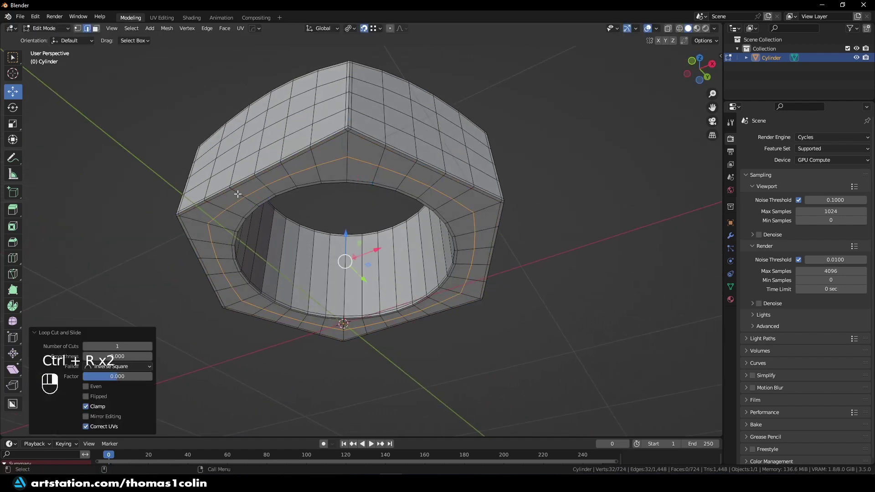
{"action": "left_click", "coordinate": [132, 131]}
Separate the ring of faces forming the hole's inner wall into its own object and select it in Object Mode.
{"action": "middle_click_drag", "start_coordinate": [132, 131], "coordinate": [287, 213], "text": "alt"}
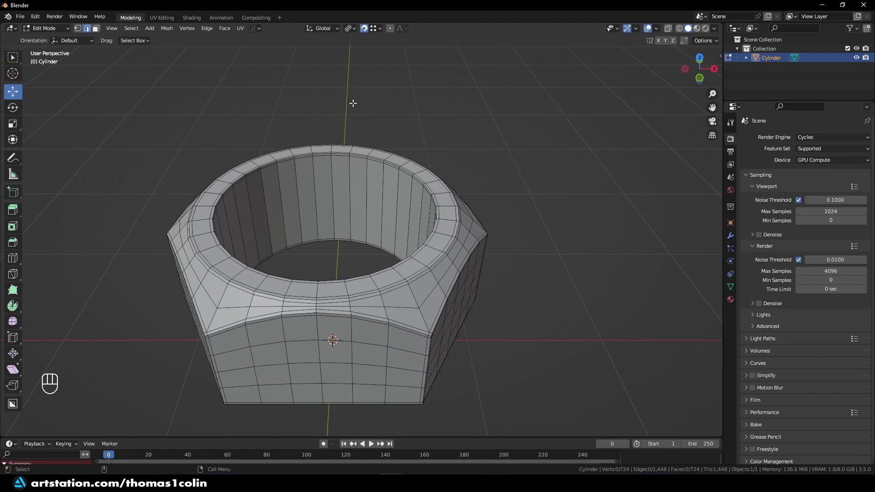
{"action": "key", "text": "3"}
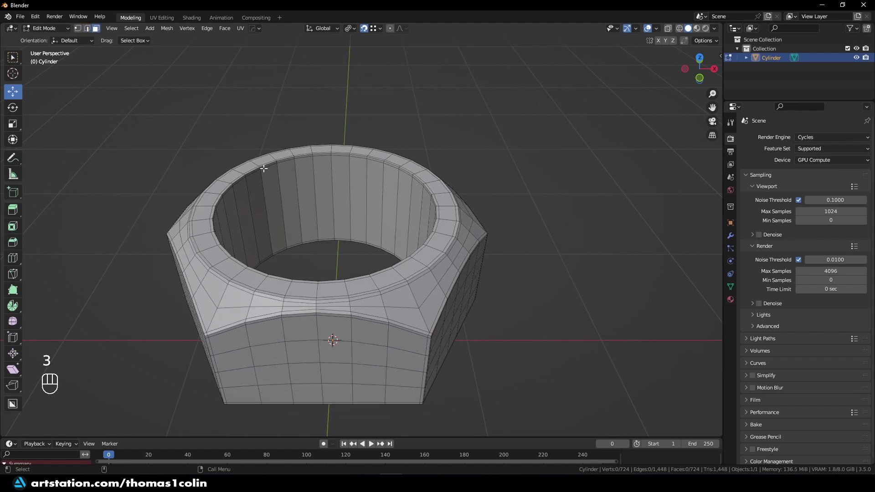
{"action": "left_click", "coordinate": [331, 186], "text": "alt+shift"}
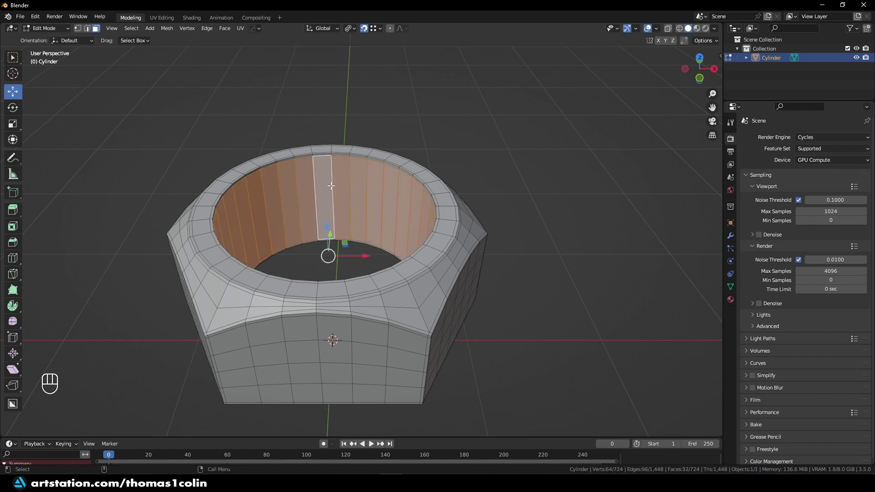
{"action": "key", "text": "p"}
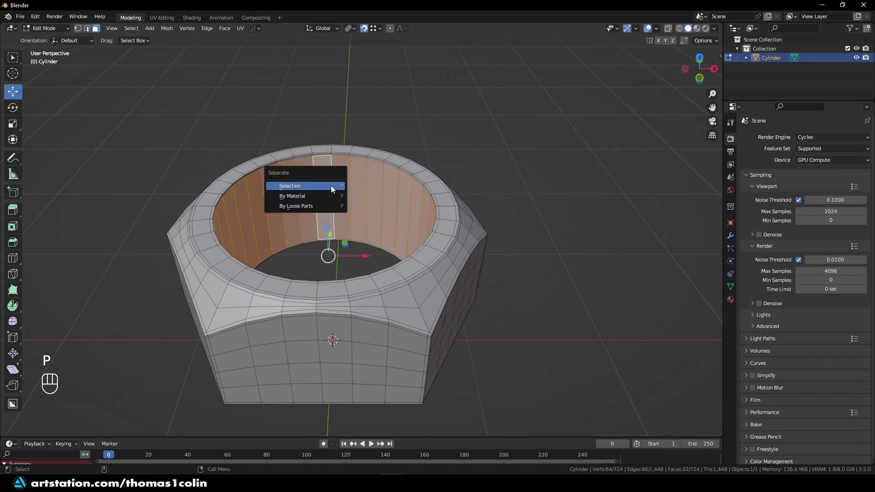
{"action": "left_click", "coordinate": [291, 186]}
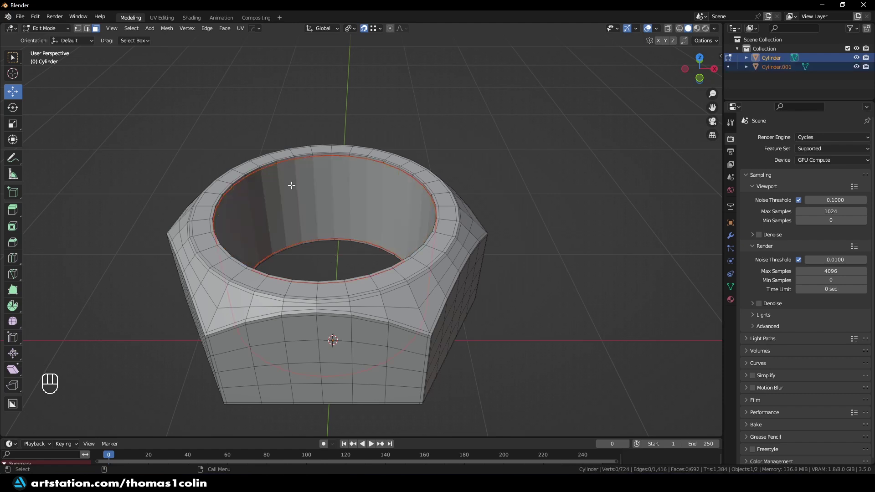
{"action": "key", "text": "Tab"}
{"action": "left_click", "coordinate": [311, 187]}
Move the separated inner wall aside from the nut and undo the move.
{"action": "key", "text": "g"}
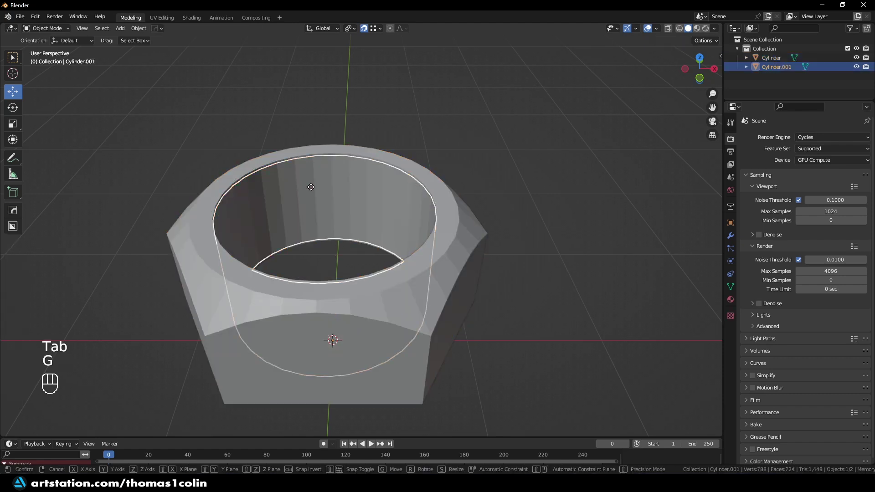
{"action": "key", "text": "Tab"}
{"action": "left_click", "coordinate": [539, 121]}
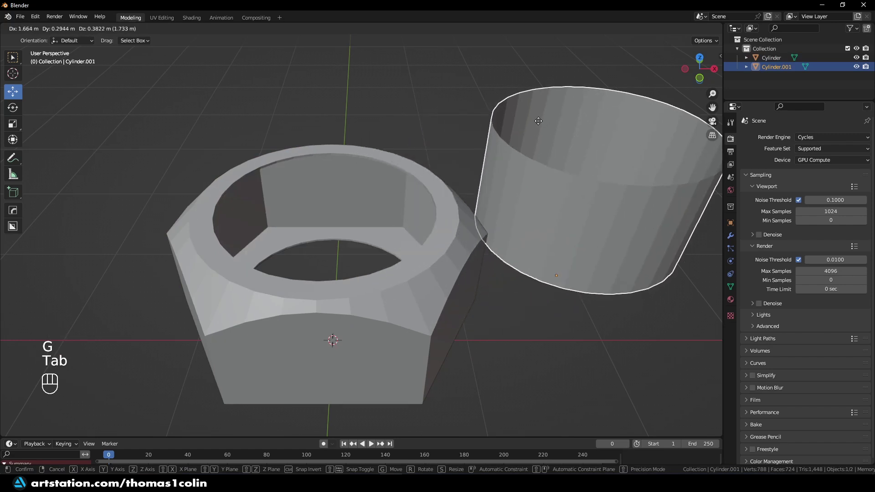
{"action": "key", "text": "ctrl+z"}
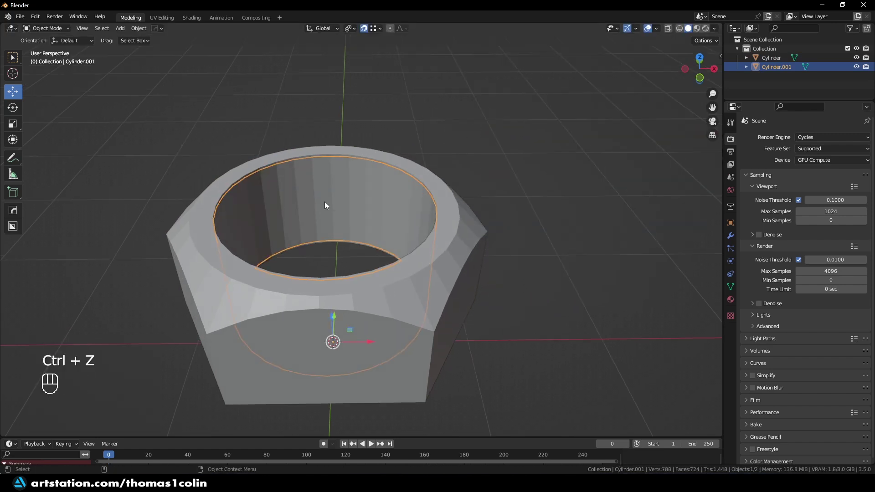
Hide the nut body and add 12 evenly spaced horizontal loop cuts to the inner wall cylinder in front view.
{"action": "key", "text": "shift+h"}
{"action": "left_click_drag", "start_coordinate": [323, 230], "coordinate": [323, 192], "text": "alt"}
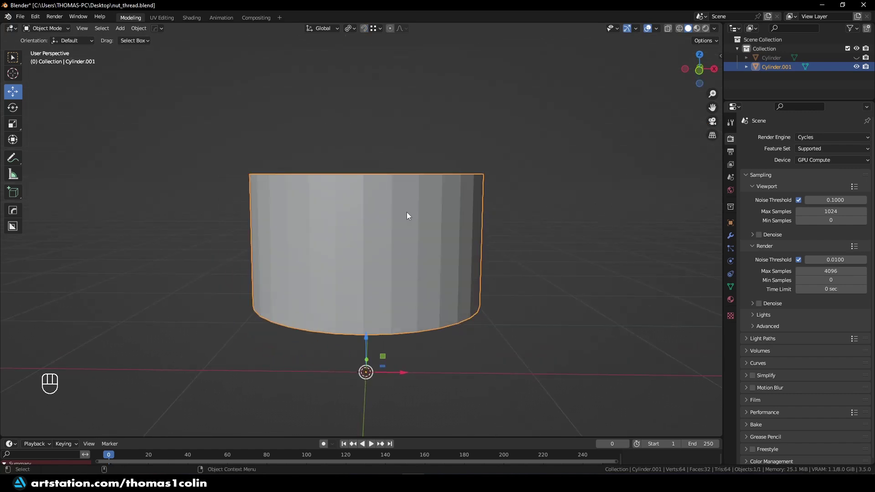
{"action": "key", "text": "KP_1"}
{"action": "key", "text": "Tab"}
{"action": "key", "text": "ctrl+r"}
{"action": "scroll", "coordinate": [371, 183], "scroll_direction": "up", "scroll_amount": 5}
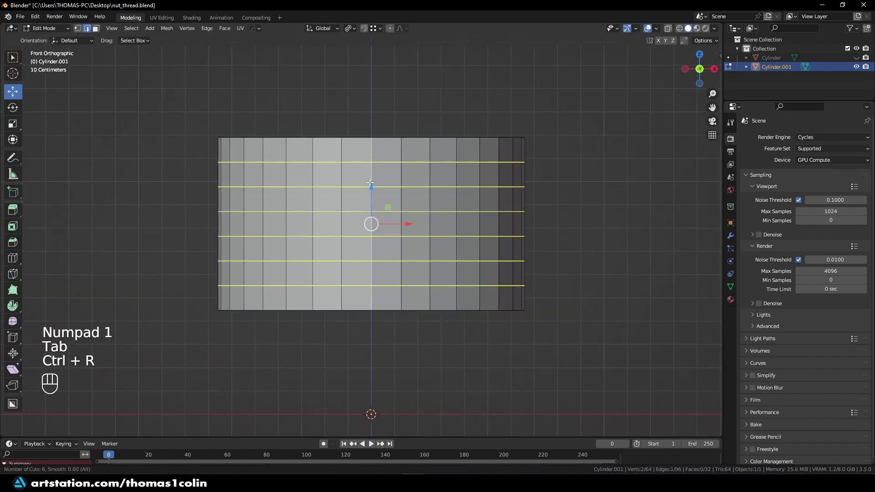
{"action": "scroll", "coordinate": [371, 183], "scroll_direction": "up", "scroll_amount": 6}
{"action": "left_click", "coordinate": [370, 183]}
{"action": "right_click", "coordinate": [370, 182]}
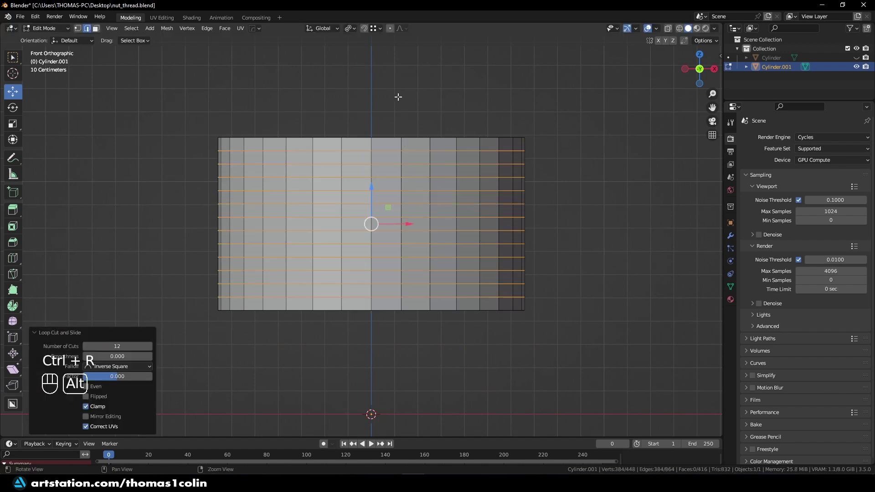
{"action": "left_click", "coordinate": [398, 96]}
Split the cylinder open along its front vertical edge line using Faces by Edges.
{"action": "scroll", "coordinate": [390, 154], "scroll_direction": "up", "scroll_amount": 2}
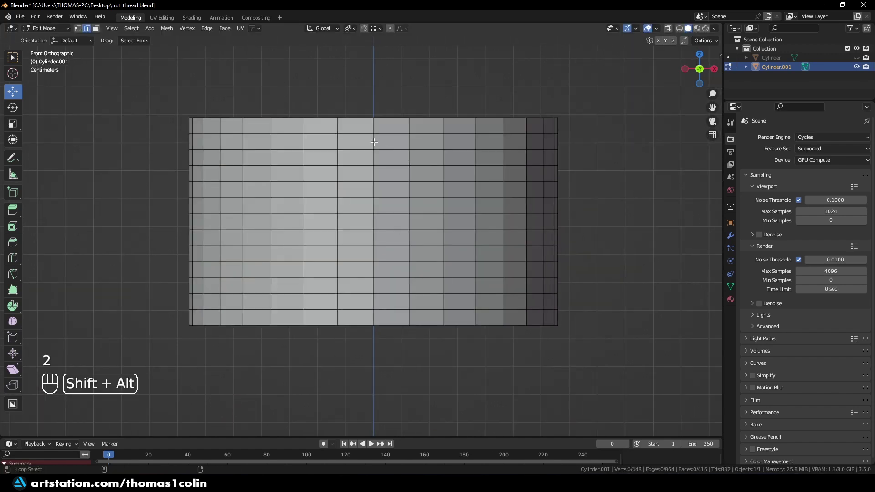
{"action": "left_click", "coordinate": [374, 141], "text": "alt+shift"}
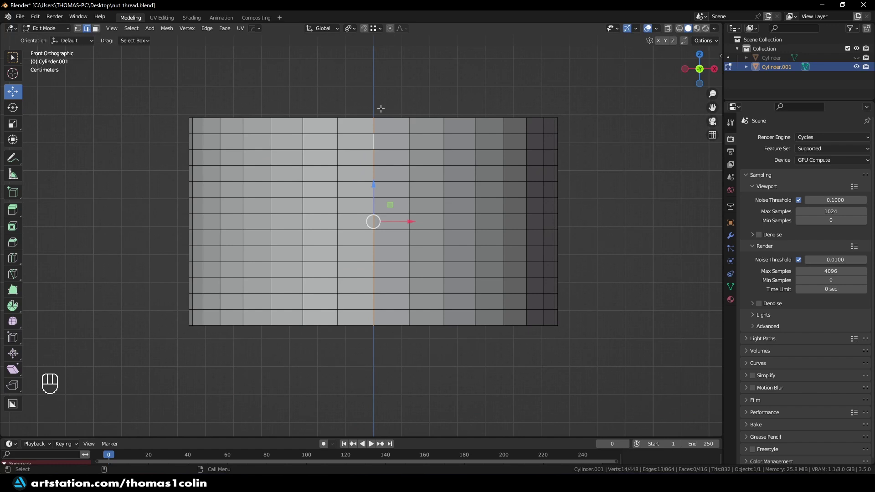
{"action": "key", "text": "alt+m"}
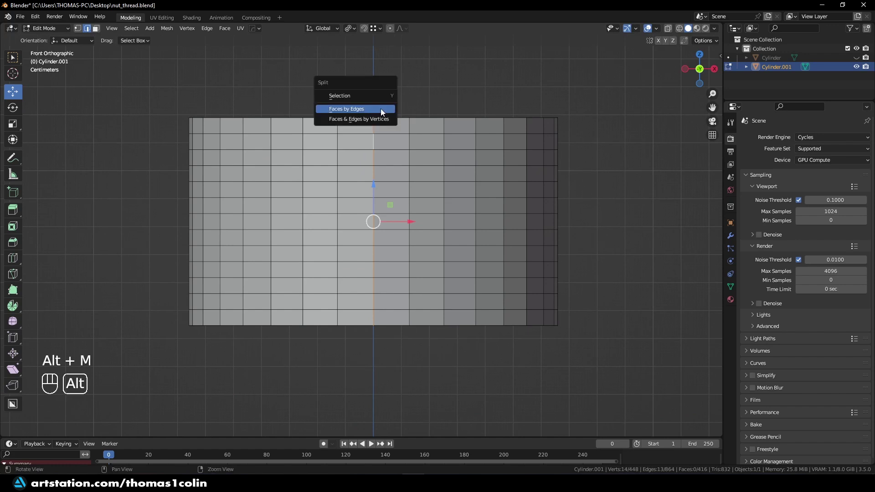
{"action": "left_click", "coordinate": [347, 110]}
{"action": "left_click", "coordinate": [441, 81]}
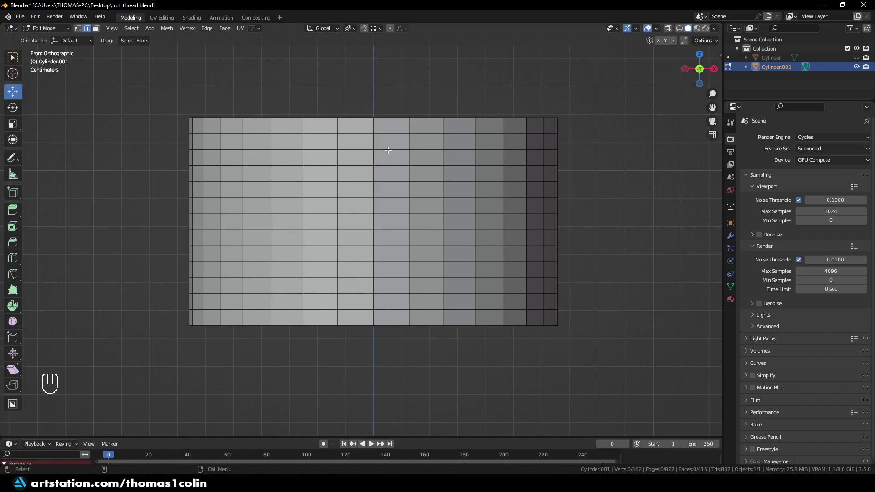
Raise the split front edge line about 0.057 m along Z using connected-only proportional editing with Smooth falloff.
{"action": "left_click", "coordinate": [375, 158], "text": "alt+shift"}
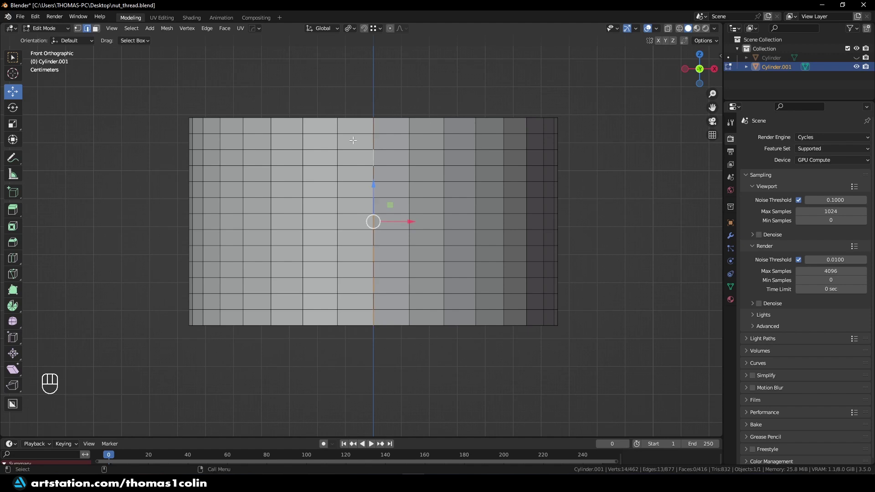
{"action": "left_click", "coordinate": [390, 28]}
{"action": "left_click", "coordinate": [406, 29]}
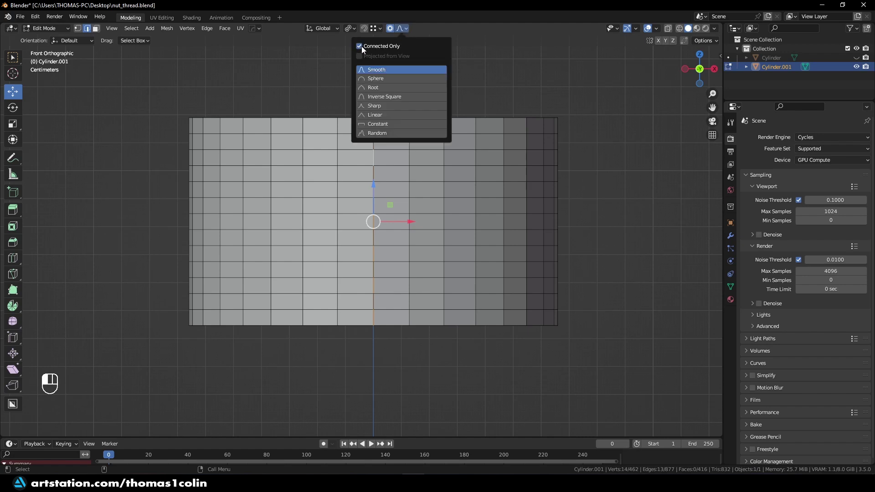
{"action": "key", "text": "g"}
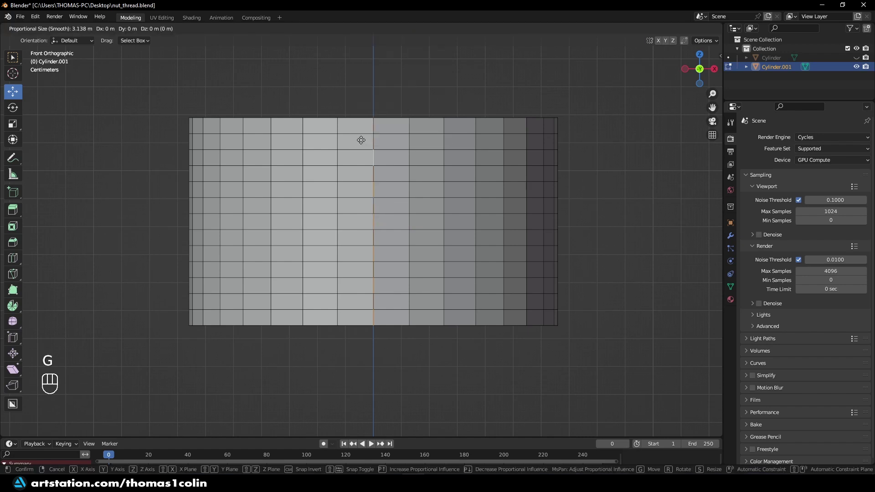
{"action": "key", "text": "z"}
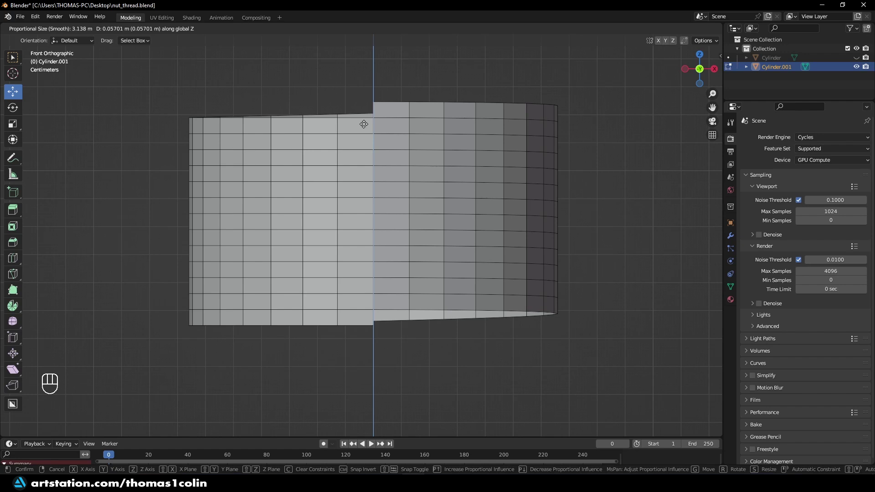
{"action": "left_click", "coordinate": [364, 124]}
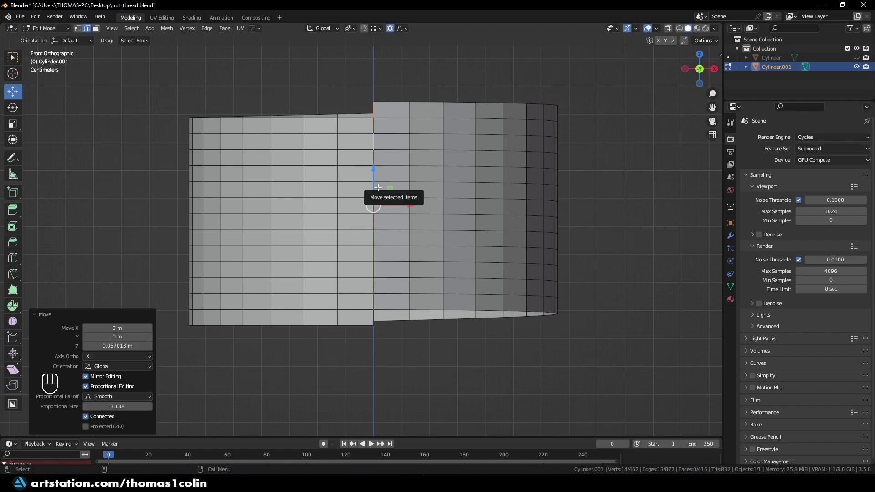
Merge all vertices of the offset cylinder by distance to weld the overlapping points along the front seam.
{"action": "key", "text": "a"}
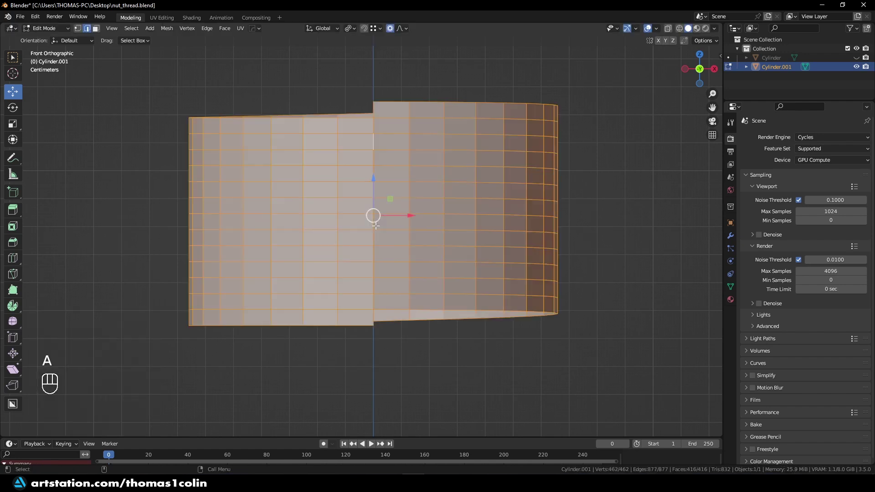
{"action": "key", "text": "1"}
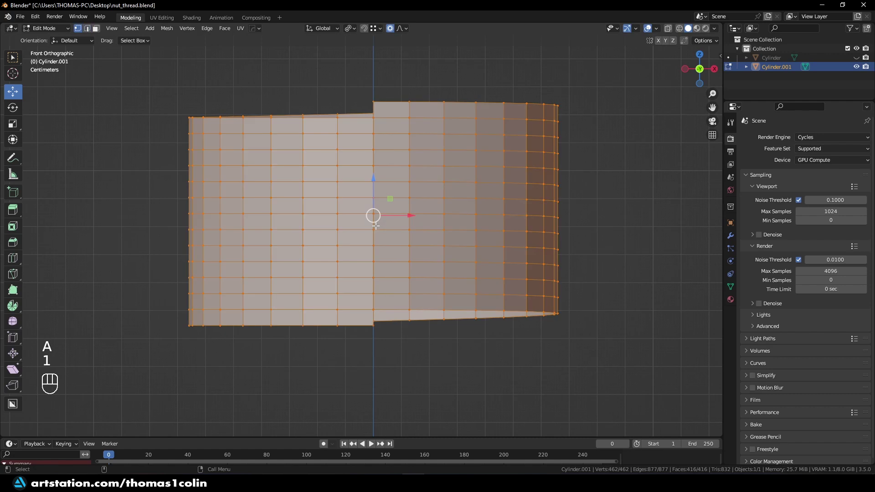
{"action": "key", "text": "m"}
{"action": "left_click", "coordinate": [365, 226]}
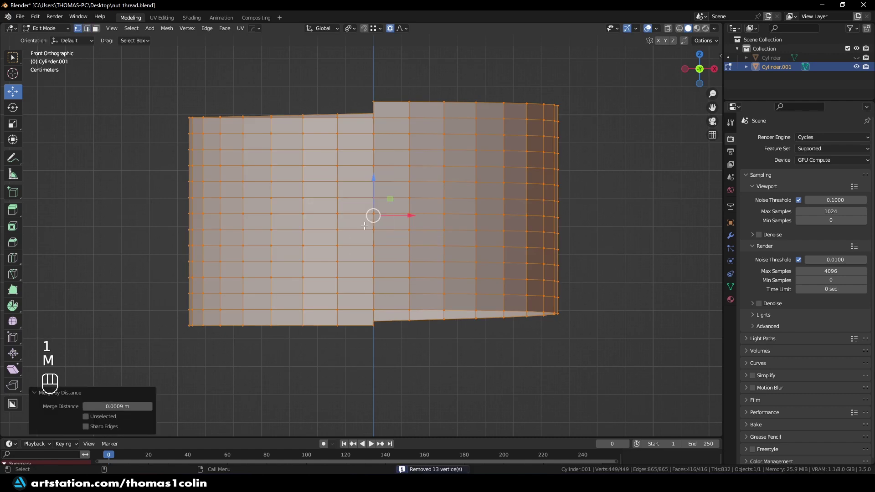
{"action": "left_click", "coordinate": [417, 342]}
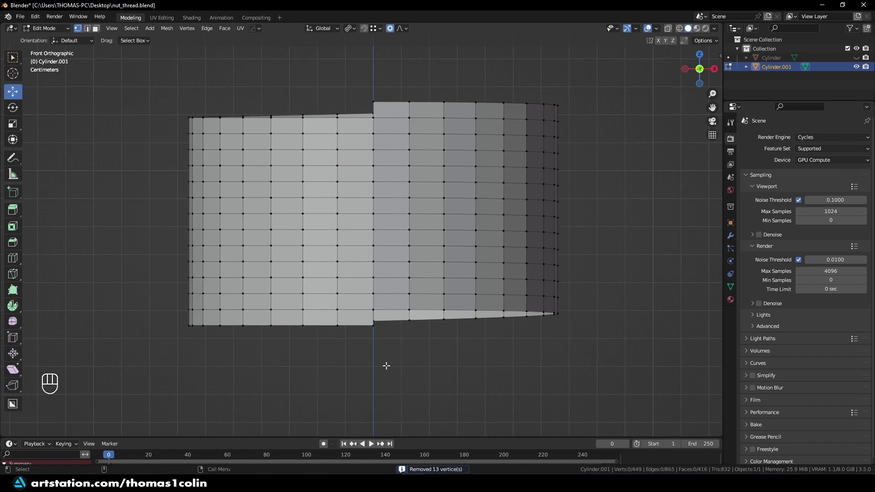
Fill the stepped gaps at the lower and upper ends of the seam with triangular faces.
{"action": "key", "text": "2"}
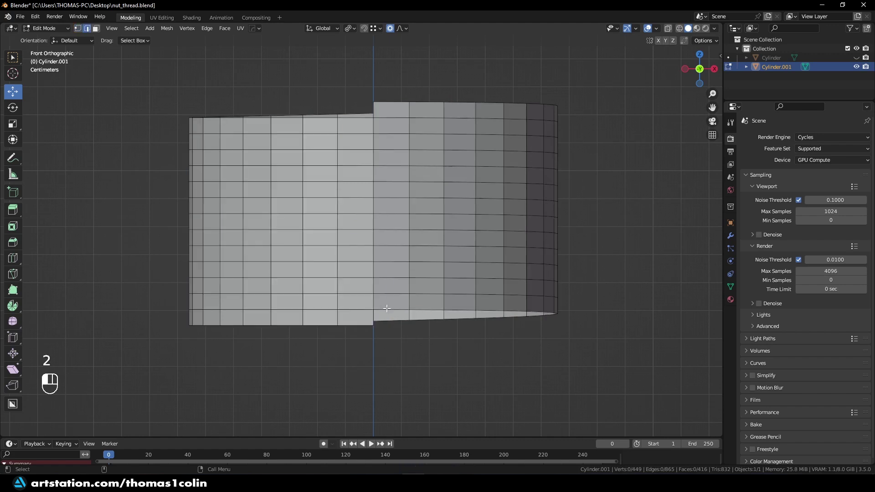
{"action": "left_click", "coordinate": [373, 316], "text": "shift"}
{"action": "left_click", "coordinate": [371, 317], "text": "shift"}
{"action": "key", "text": "f"}
{"action": "left_click", "coordinate": [362, 116]}
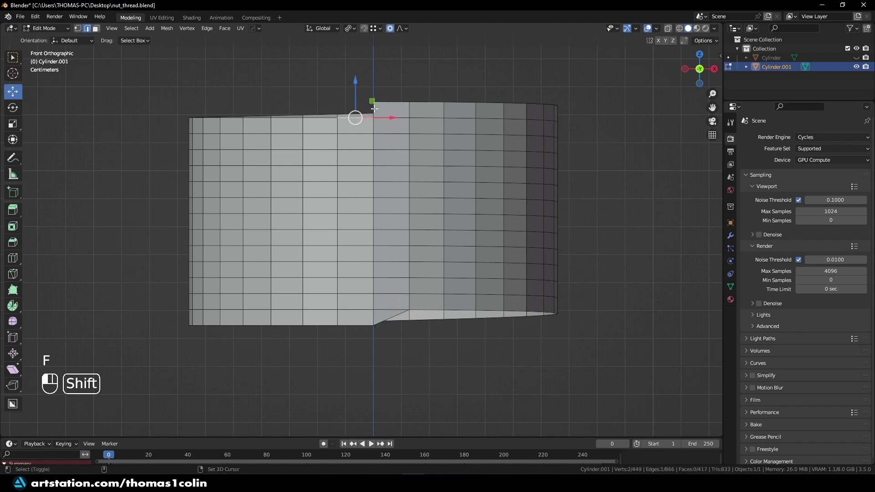
{"action": "left_click", "coordinate": [374, 108], "text": "shift"}
{"action": "key", "text": "f"}
{"action": "left_click", "coordinate": [457, 382]}
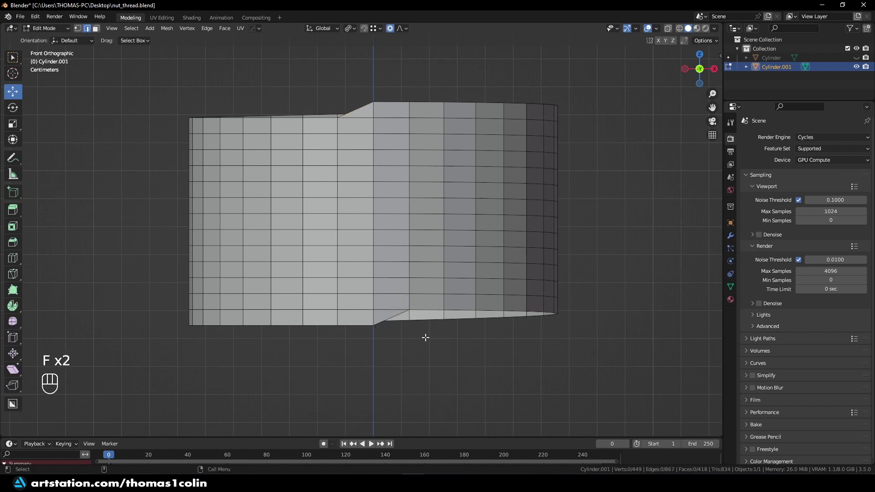
Turn off proportional editing and extrude the upper boundary edge loop about 0.116 m upward along Z.
{"action": "key", "text": "2"}
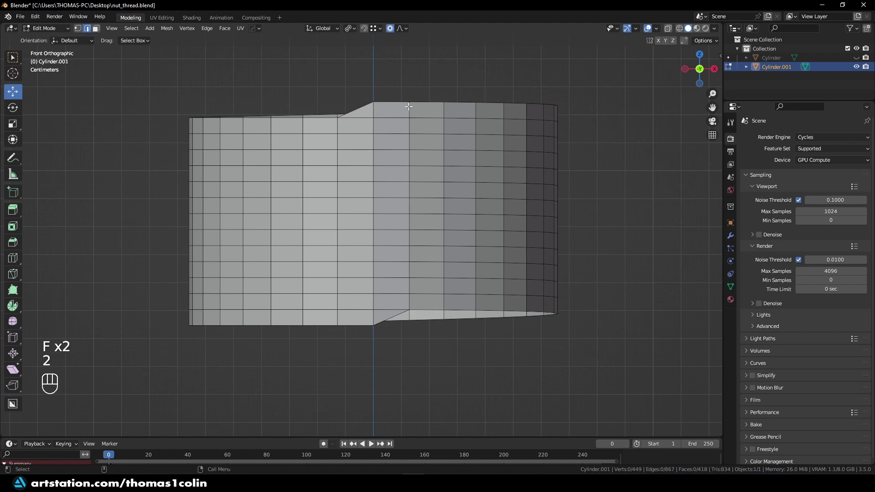
{"action": "left_click", "coordinate": [390, 28]}
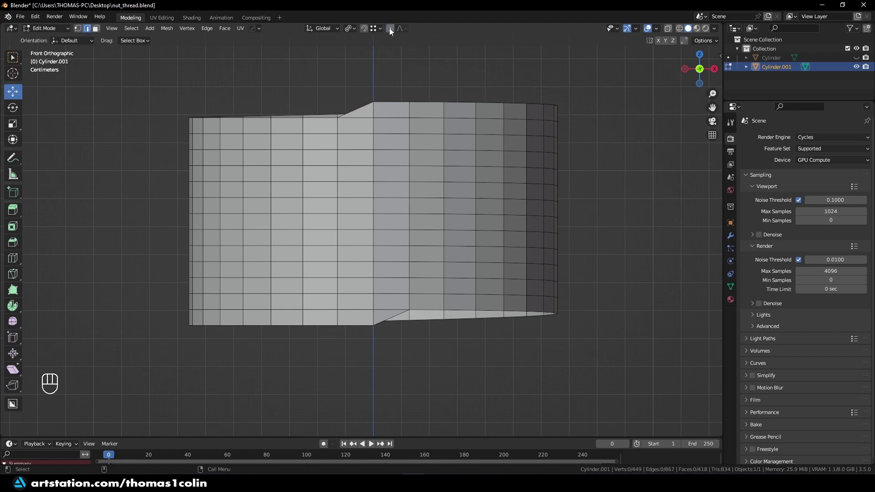
{"action": "left_click", "coordinate": [398, 97], "text": "alt+shift"}
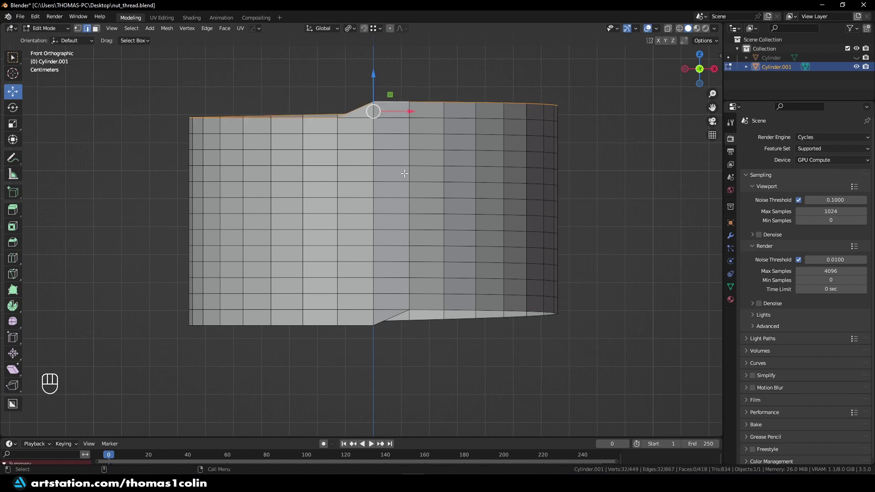
{"action": "key", "text": "e"}
{"action": "key", "text": "z"}
{"action": "left_click", "coordinate": [396, 106]}
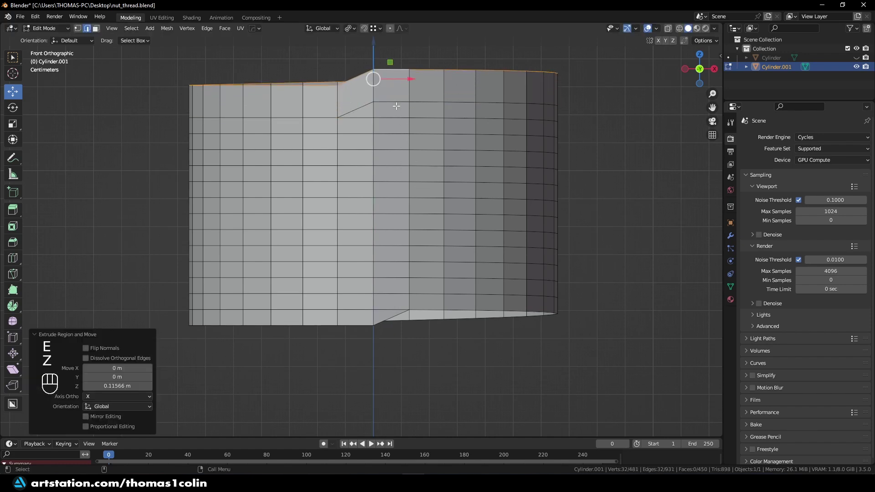
Flatten the extruded upper loop by scaling it to 0 on Z and lower it slightly toward the spiral.
{"action": "key", "text": "s"}
{"action": "key", "text": "z"}
{"action": "key", "text": "KP_0"}
{"action": "key", "text": "Return"}
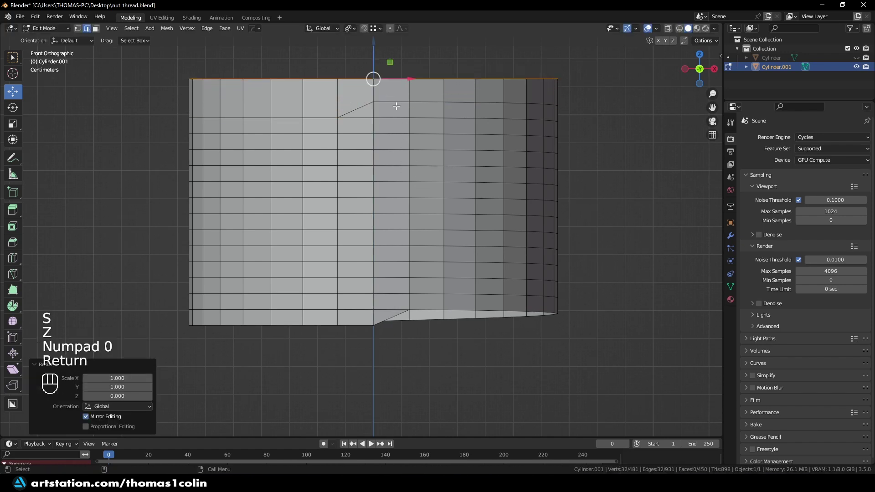
{"action": "left_click_drag", "start_coordinate": [376, 52], "coordinate": [375, 66]}
{"action": "left_click", "coordinate": [398, 361]}
Extrude the lower boundary edge loop about 0.065 m downward along Z and flatten it with a Z scale of 0.
{"action": "left_click", "coordinate": [367, 324], "text": "alt+shift"}
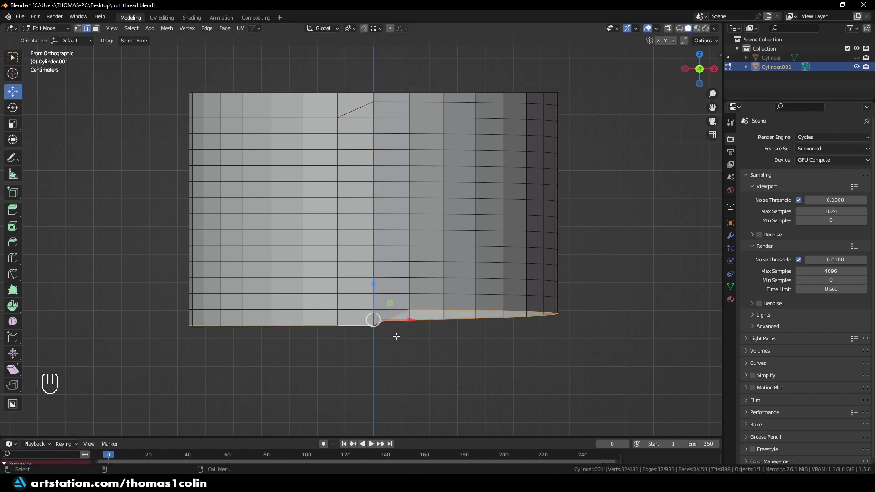
{"action": "key", "text": "e"}
{"action": "key", "text": "z"}
{"action": "left_click", "coordinate": [402, 352]}
{"action": "key", "text": "s"}
{"action": "key", "text": "z"}
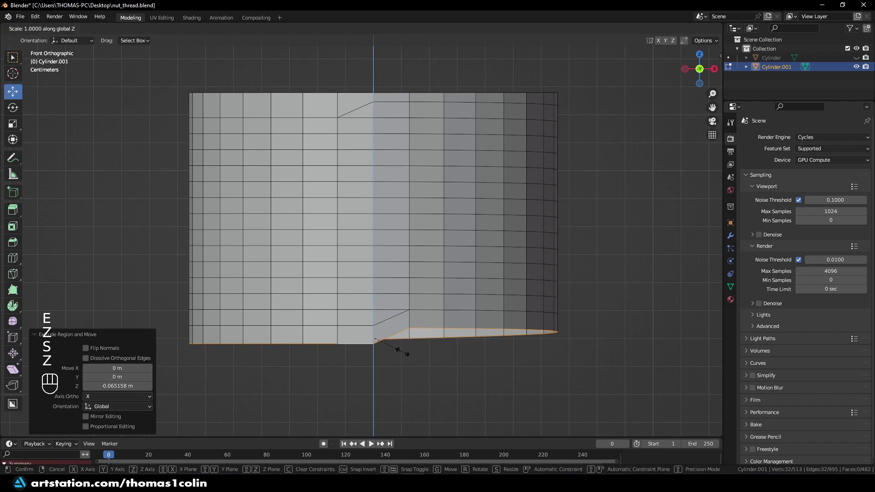
{"action": "key", "text": "KP_0"}
{"action": "key", "text": "Return"}
{"action": "left_click", "coordinate": [419, 361]}
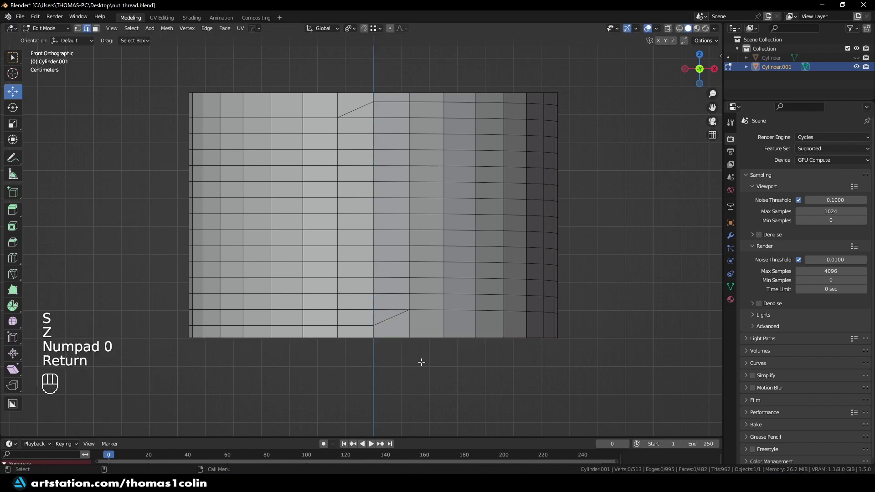
Select the continuous spiral edge without its slanted end edges and bevel it about 0.0193 m wide with 2 segments.
{"action": "key", "text": "2"}
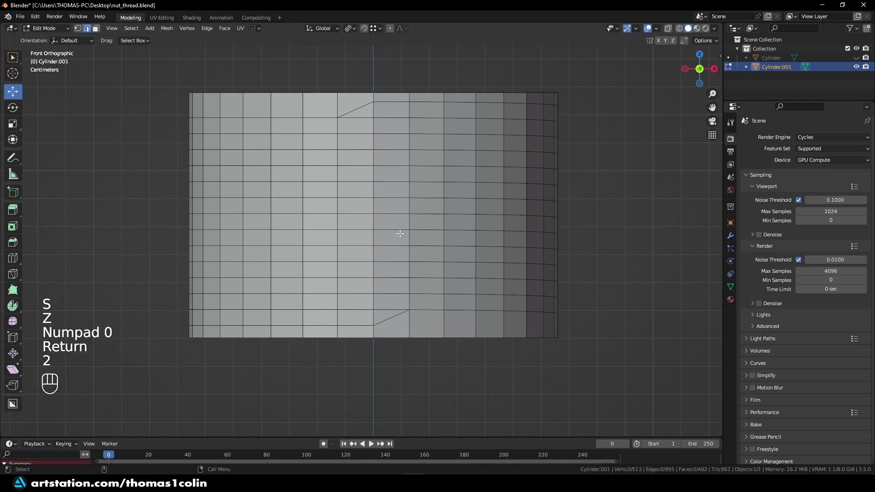
{"action": "left_click", "coordinate": [392, 134], "text": "alt+shift"}
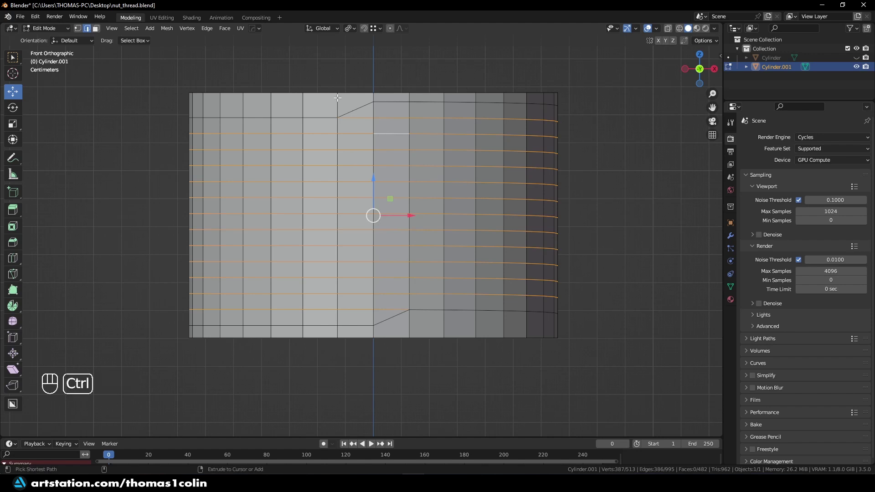
{"action": "left_click", "coordinate": [361, 126], "text": "ctrl"}
{"action": "left_click_drag", "start_coordinate": [388, 301], "coordinate": [404, 320], "text": "ctrl"}
{"action": "middle_click_drag", "start_coordinate": [394, 238], "coordinate": [392, 252], "text": "shift"}
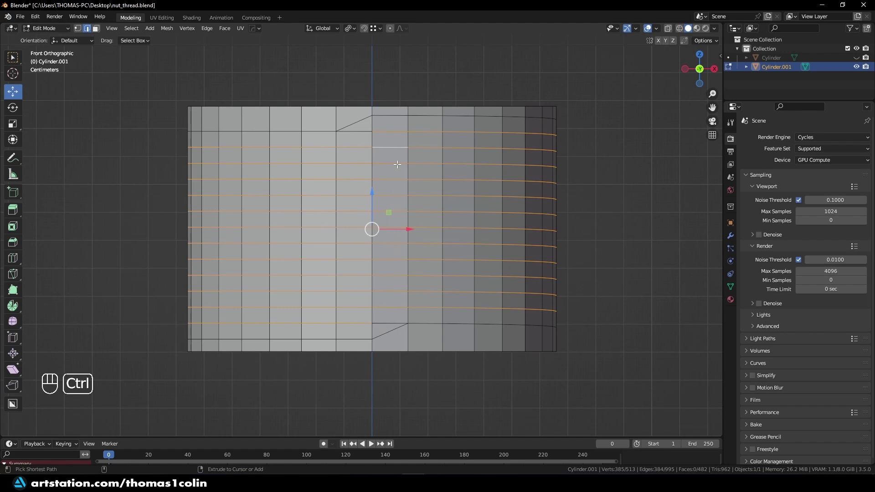
{"action": "key", "text": "ctrl+b"}
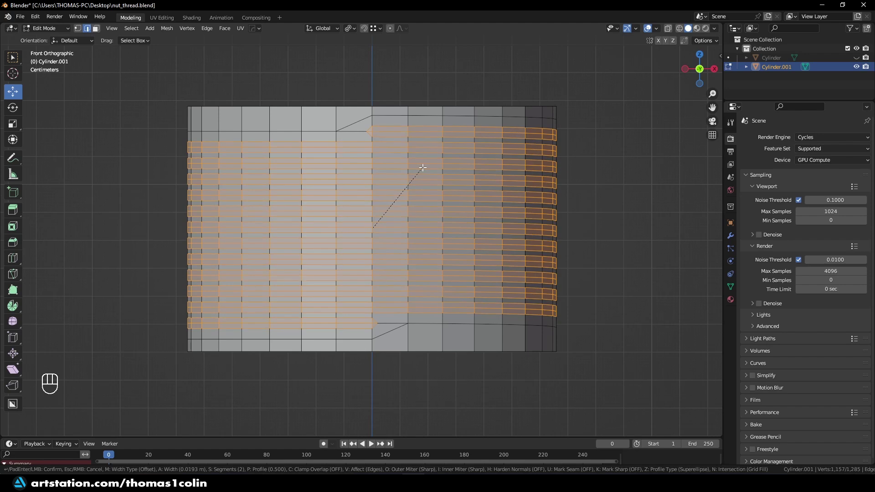
{"action": "left_click", "coordinate": [423, 168]}
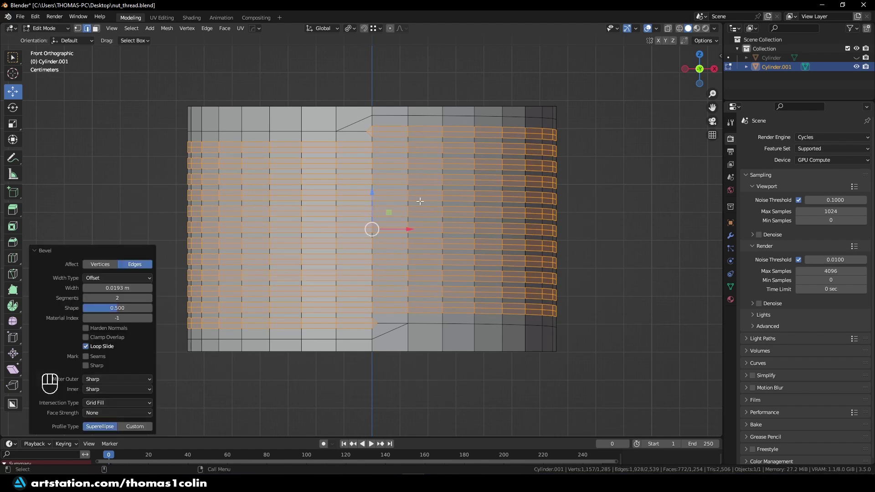
Exclude the small triangular faces at both ends of the bevelled spiral from the face selection.
{"action": "key", "text": "3"}
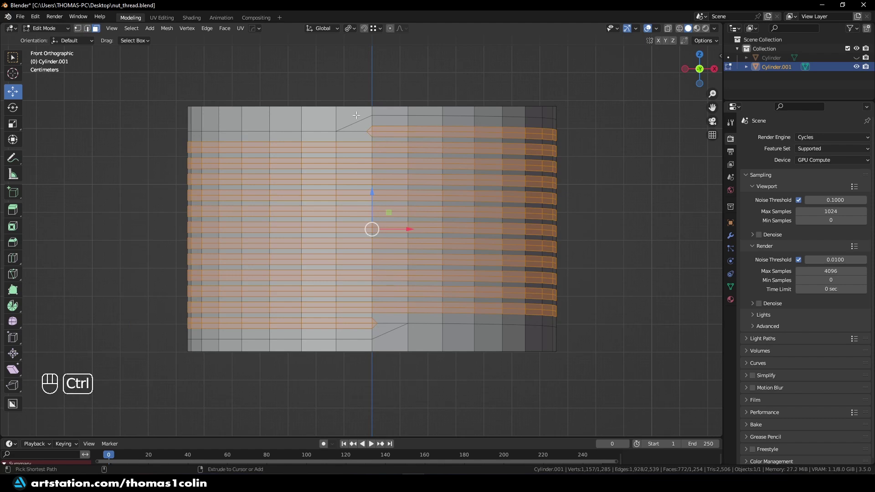
{"action": "left_click_drag", "start_coordinate": [362, 124], "coordinate": [371, 136], "text": "ctrl"}
{"action": "left_click_drag", "start_coordinate": [373, 318], "coordinate": [387, 333], "text": "ctrl"}
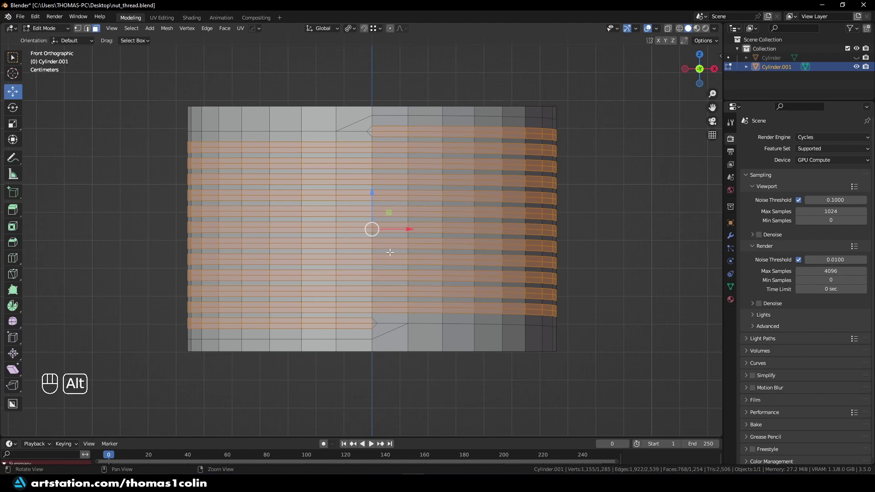
Extrude the spiral faces in place and shrink/fatten them by an offset of about -0.0302 m to raise the thread.
{"action": "middle_click_drag", "start_coordinate": [389, 207], "coordinate": [391, 238], "text": "alt"}
{"action": "mouse_move", "coordinate": [391, 238]}
{"action": "left_mouse_down", "text": "alt"}
{"action": "mouse_move", "coordinate": [395, 250]}
{"action": "mouse_move", "coordinate": [397, 238]}
{"action": "left_mouse_up", "text": "alt"}
{"action": "key", "text": "z"}
{"action": "middle_click_drag", "start_coordinate": [397, 238], "coordinate": [387, 238], "text": "alt"}
{"action": "right_click_drag", "start_coordinate": [387, 238], "coordinate": [389, 213], "text": "alt"}
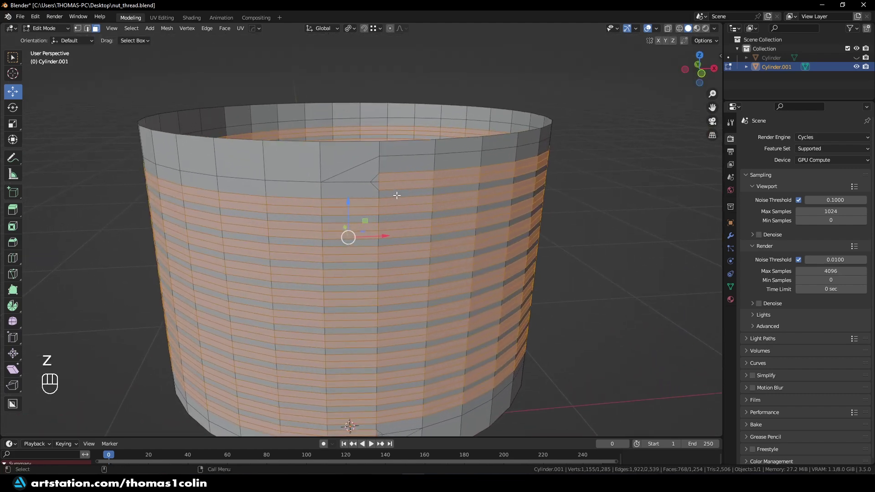
{"action": "key", "text": "e"}
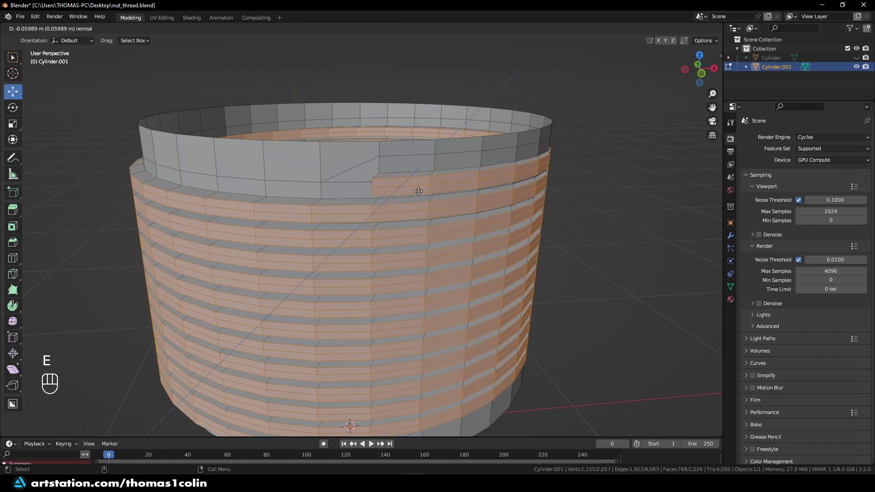
{"action": "right_click", "coordinate": [419, 191]}
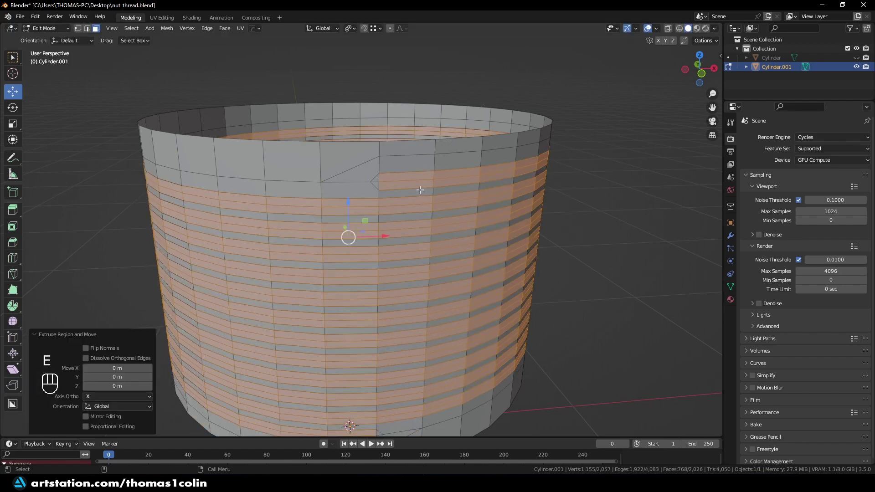
{"action": "key", "text": "alt+s"}
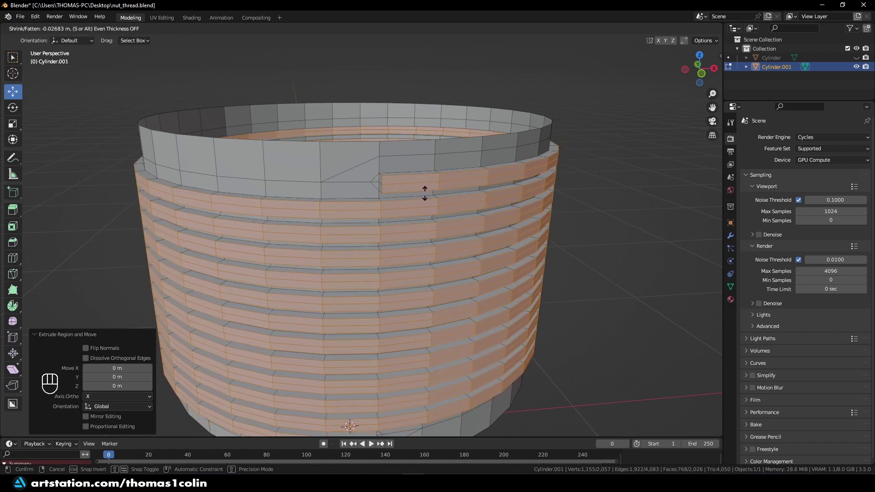
{"action": "left_click", "coordinate": [425, 193]}
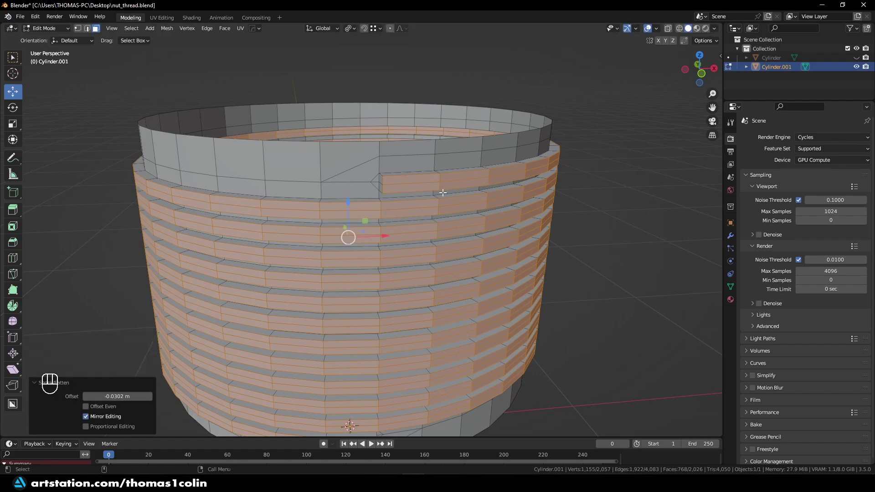
{"action": "key", "text": "alt+a"}
Dissolve the diagonal edges forming the small triangular tips at both ends of the raised spiral thread.
{"action": "middle_click_drag", "start_coordinate": [442, 193], "coordinate": [417, 197]}
{"action": "key", "text": "2"}
{"action": "scroll", "coordinate": [406, 194], "scroll_direction": "up", "scroll_amount": 1}
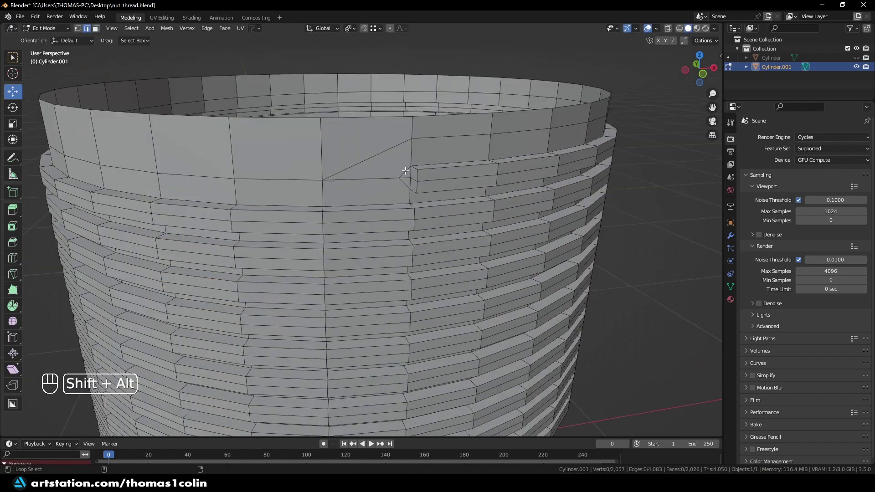
{"action": "left_click", "coordinate": [405, 173], "text": "alt+shift"}
{"action": "scroll", "coordinate": [370, 312], "scroll_direction": "down", "scroll_amount": 1}
{"action": "middle_click_drag", "start_coordinate": [370, 313], "coordinate": [347, 279], "text": "alt"}
{"action": "scroll", "coordinate": [342, 273], "scroll_direction": "up", "scroll_amount": 2}
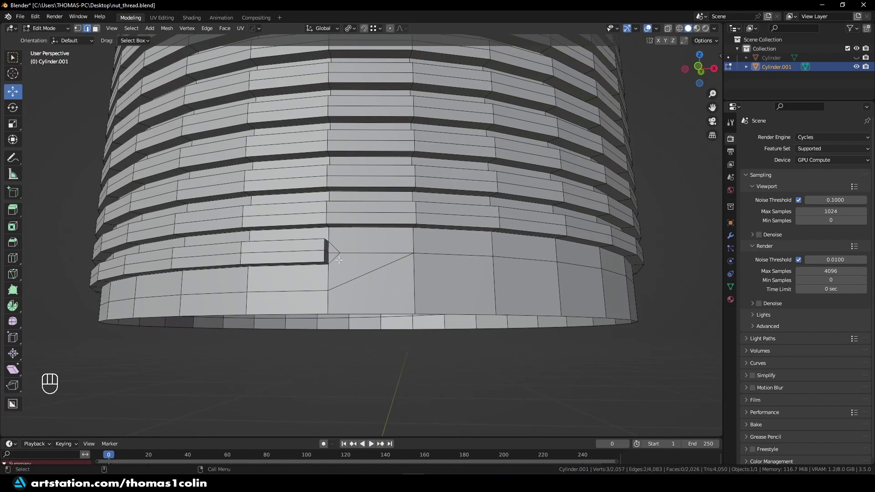
{"action": "key", "text": "ctrl+x"}
{"action": "scroll", "coordinate": [325, 269], "scroll_direction": "up", "scroll_amount": 4}
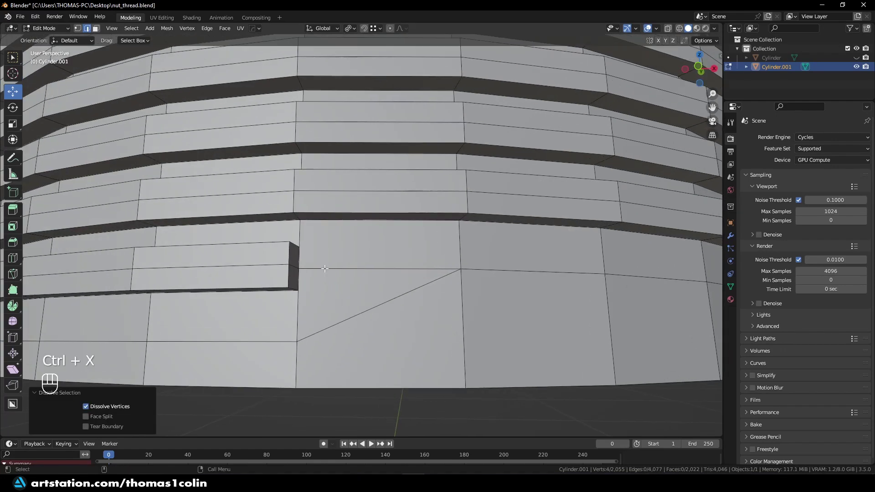
{"action": "key", "text": "2"}
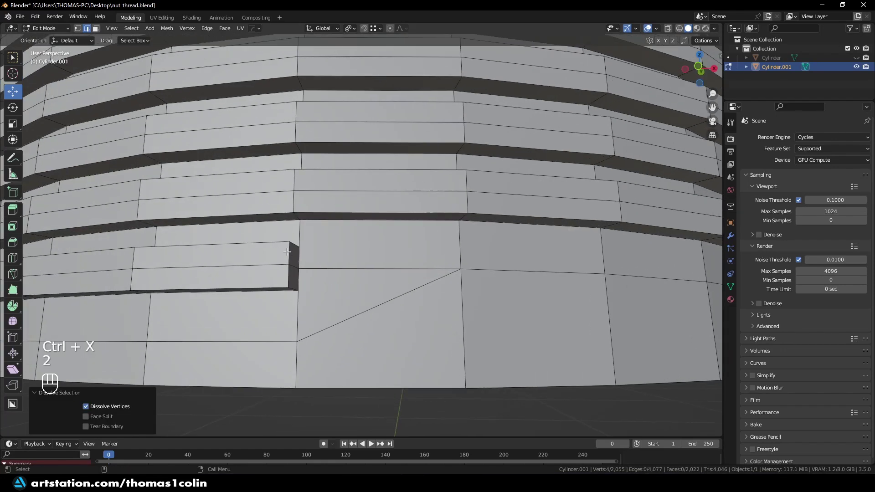
Select the vertical end edges of the raised thread's lower end and slide them back along the thread by a factor of about 0.815.
{"action": "left_click", "coordinate": [288, 255]}
{"action": "left_click", "coordinate": [287, 275], "text": "shift"}
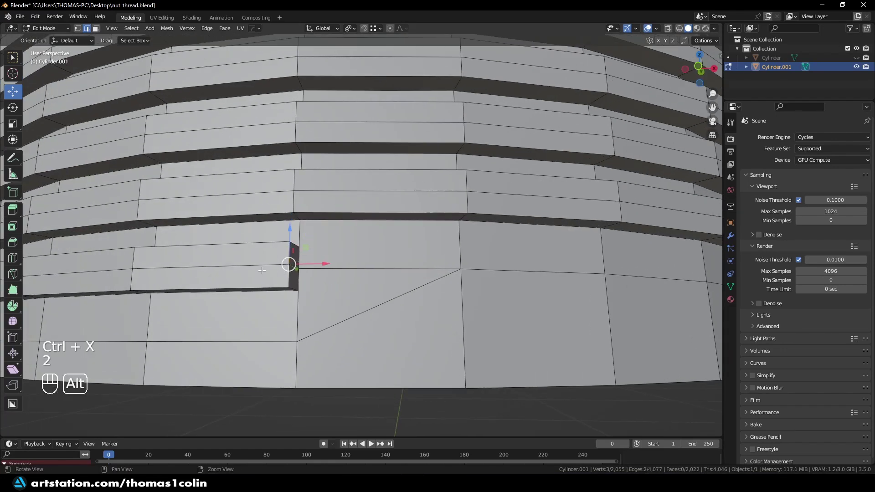
{"action": "middle_click_drag", "start_coordinate": [262, 271], "coordinate": [337, 287]}
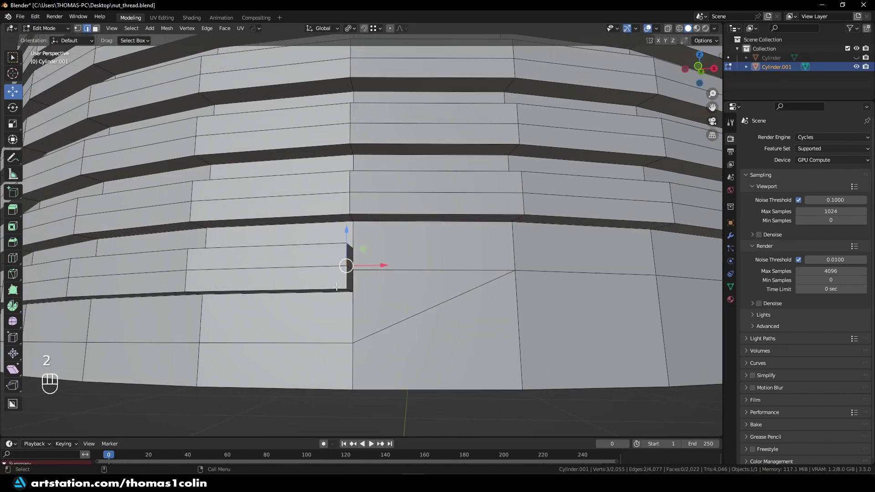
{"action": "key", "text": "g"}
{"action": "key", "text": "g"}
{"action": "left_click", "coordinate": [219, 274]}
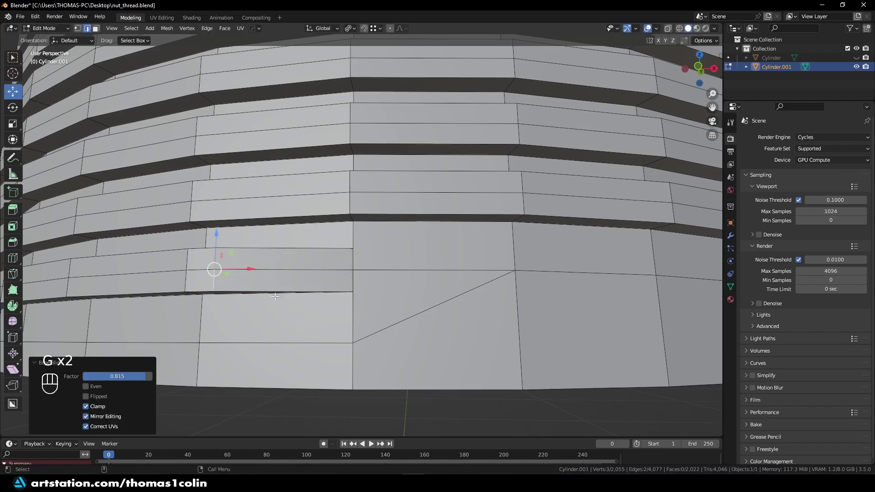
Connect the upper corner vertex of the thread's lower end to the neighbouring spiral vertex with a new diagonal edge.
{"action": "scroll", "coordinate": [342, 271], "scroll_direction": "down", "scroll_amount": 4}
{"action": "right_click_drag", "start_coordinate": [360, 278], "coordinate": [352, 220], "text": "alt"}
{"action": "key", "text": "1"}
{"action": "left_click", "coordinate": [351, 253]}
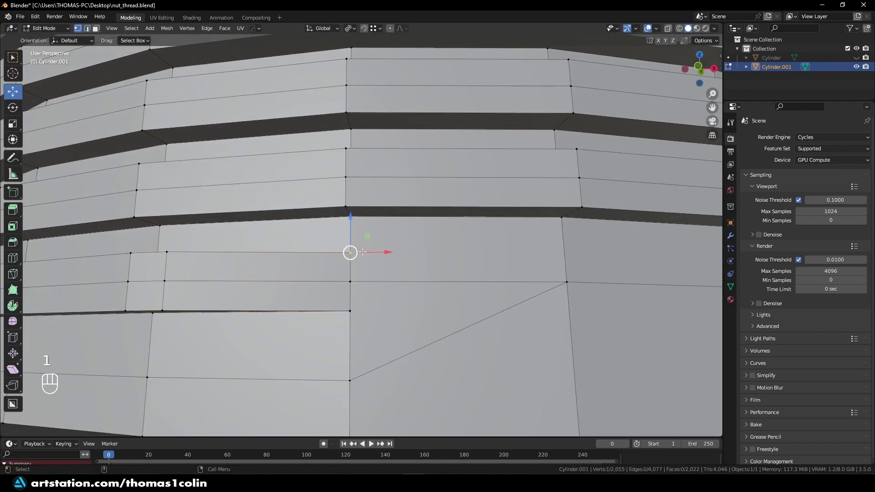
{"action": "left_click", "coordinate": [562, 218], "text": "shift"}
{"action": "key", "text": "alt+z"}
Select the vertical end edges of the raised thread's upper end and slide them back along the thread by a factor of about 0.820.
{"action": "right_click_drag", "start_coordinate": [549, 224], "coordinate": [392, 132], "text": "alt"}
{"action": "left_click_drag", "start_coordinate": [392, 132], "coordinate": [422, 148], "text": "alt"}
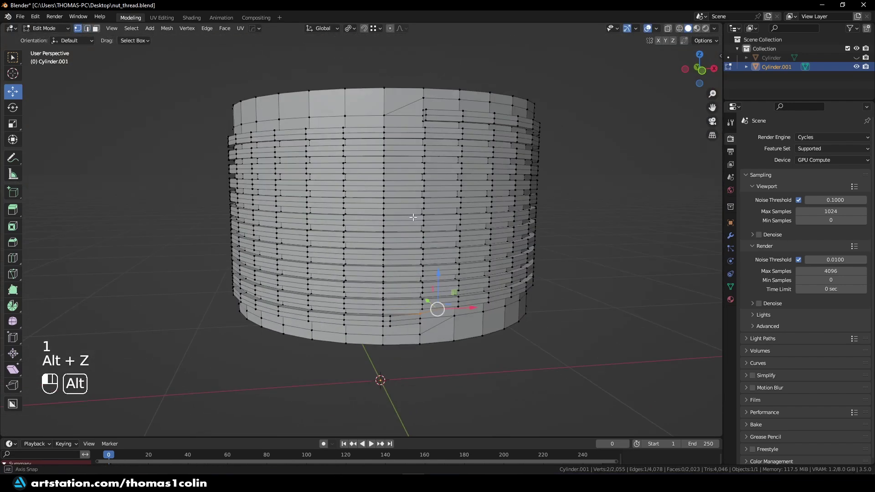
{"action": "middle_click_drag", "start_coordinate": [422, 149], "coordinate": [387, 238], "text": "alt"}
{"action": "right_click_drag", "start_coordinate": [387, 239], "coordinate": [377, 195], "text": "alt"}
{"action": "middle_click_drag", "start_coordinate": [376, 195], "coordinate": [392, 200]}
{"action": "key", "text": "2"}
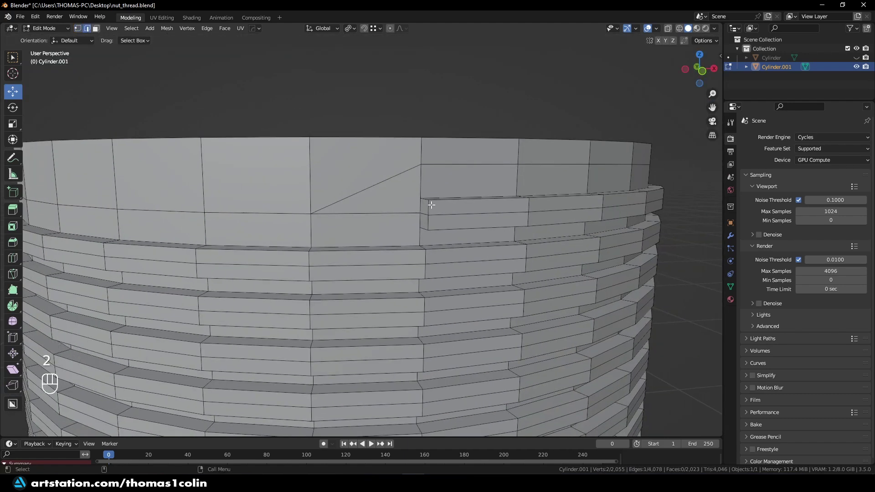
{"action": "left_click", "coordinate": [430, 207], "text": "shift"}
{"action": "key", "text": "g"}
{"action": "key", "text": "g"}
{"action": "left_click", "coordinate": [472, 234]}
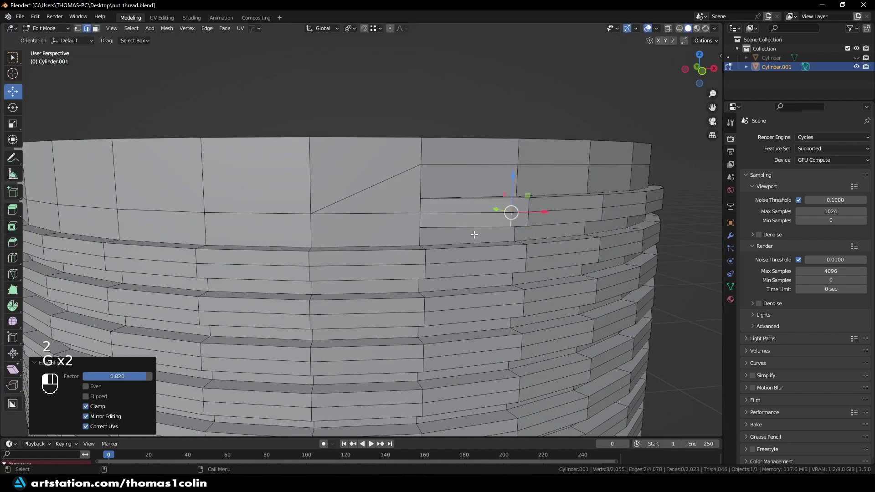
Connect the lower corner vertex of the thread's upper end to the neighbouring spiral vertex with a diagonal edge.
{"action": "key", "text": "1"}
{"action": "left_click", "coordinate": [417, 228]}
{"action": "left_click", "coordinate": [317, 242], "text": "shift"}
{"action": "key", "text": "alt+z"}
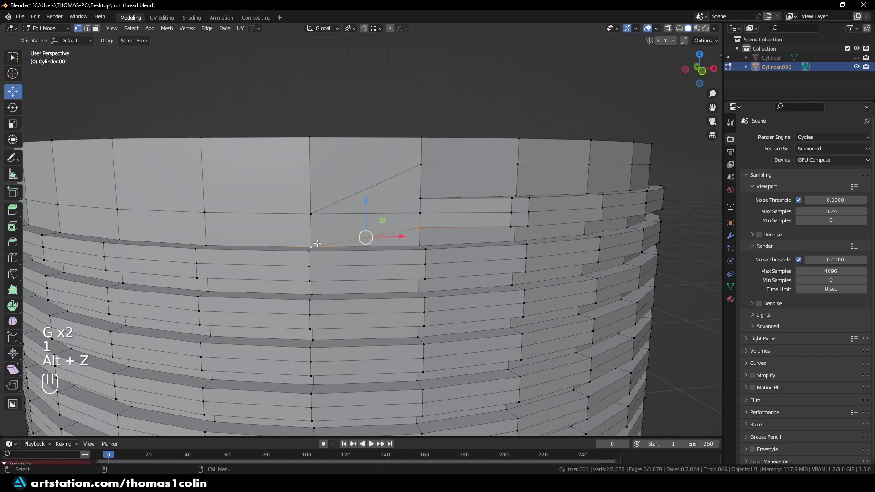
Add one centred loop cut along the groove between the thread turns.
{"action": "middle_click_drag", "start_coordinate": [449, 256], "coordinate": [389, 266], "text": "alt"}
{"action": "scroll", "coordinate": [389, 269], "scroll_direction": "up", "scroll_amount": 5}
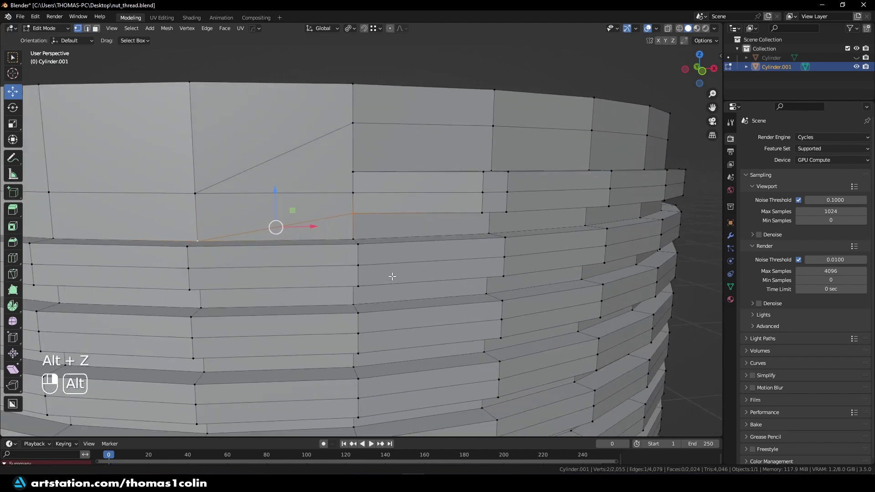
{"action": "key", "text": "2"}
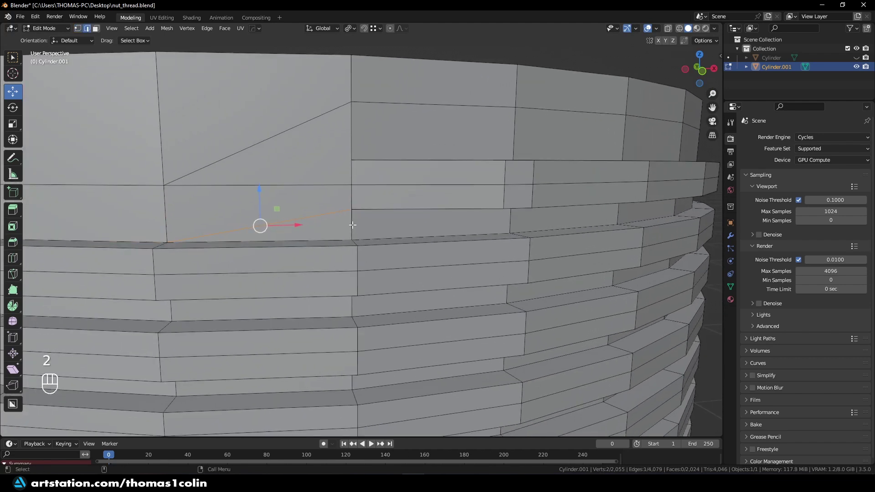
{"action": "key", "text": "ctrl+r"}
{"action": "left_click", "coordinate": [436, 232]}
{"action": "right_click", "coordinate": [436, 233]}
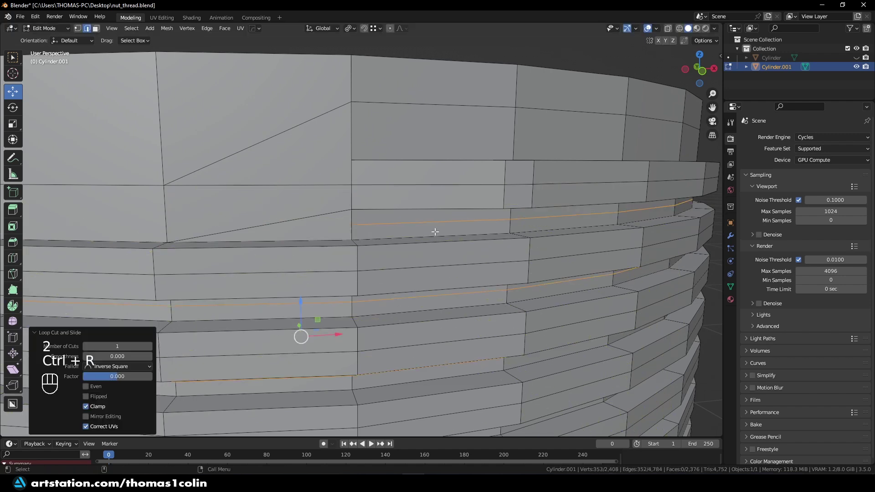
Select the triangular face where the groove ends at the thread's upper end and examine the surrounding topology.
{"action": "key", "text": "3"}
{"action": "left_click", "coordinate": [288, 228]}
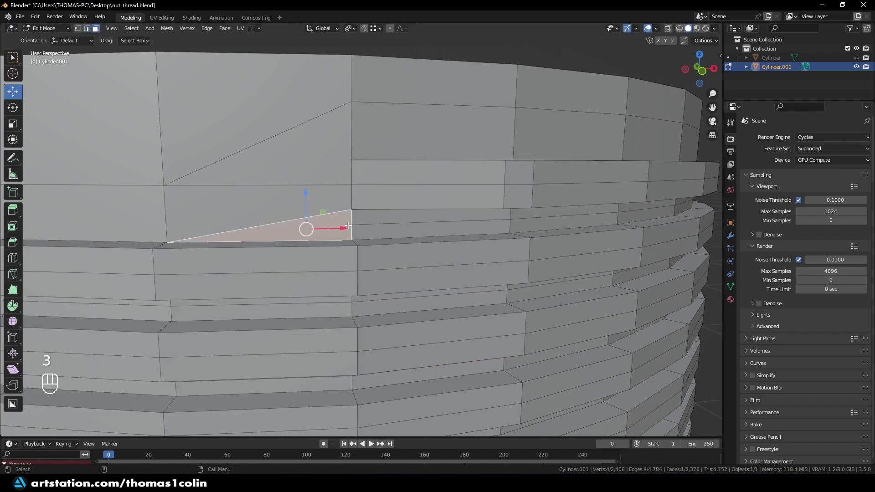
{"action": "key", "text": "1"}
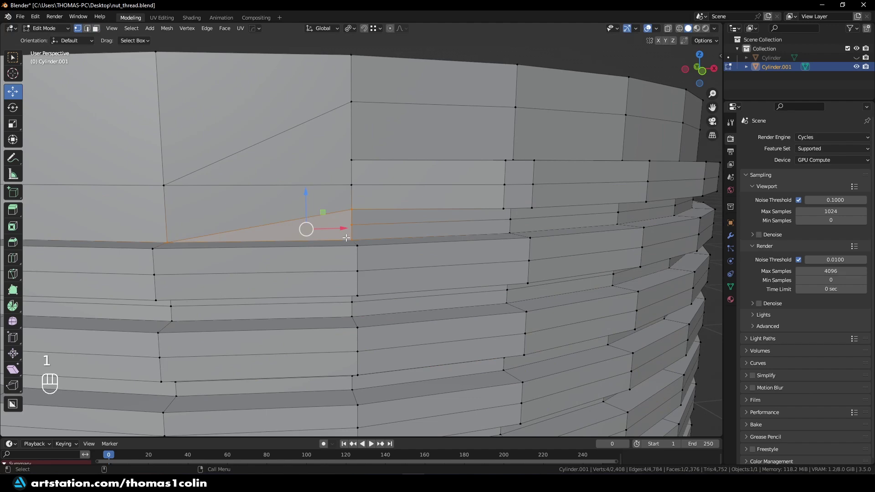
{"action": "middle_click", "coordinate": [361, 210], "text": "alt"}
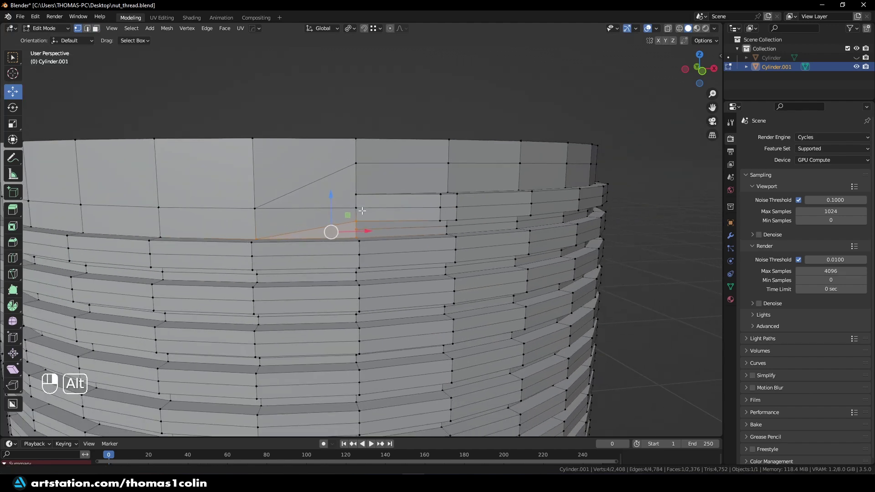
{"action": "right_click_drag", "start_coordinate": [363, 211], "coordinate": [387, 230], "text": "alt"}
{"action": "left_click_drag", "start_coordinate": [388, 230], "coordinate": [460, 264], "text": "alt"}
{"action": "middle_click_drag", "start_coordinate": [459, 264], "coordinate": [371, 250], "text": "alt"}
{"action": "right_click_drag", "start_coordinate": [371, 250], "coordinate": [364, 224], "text": "alt"}
Select the upper outer edge loop of the raised thread and edge-slide it by a factor of about 0.53 to slope the upper side.
{"action": "key", "text": "2"}
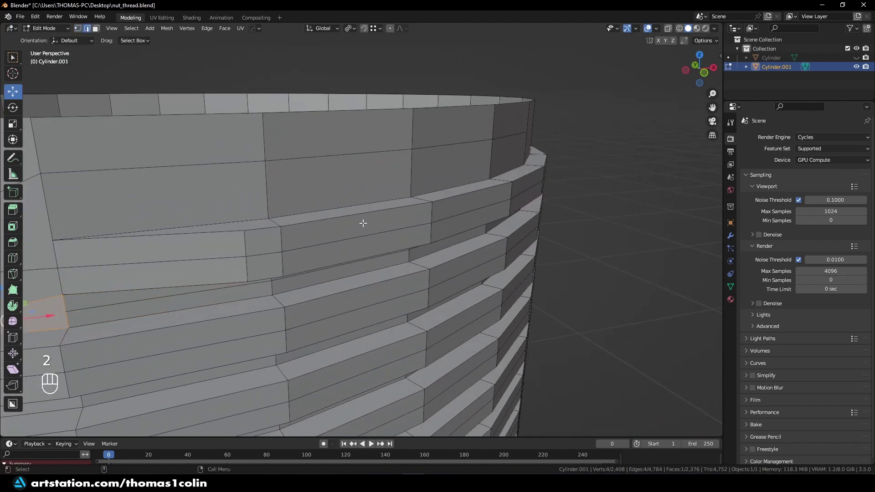
{"action": "left_click", "coordinate": [676, 210]}
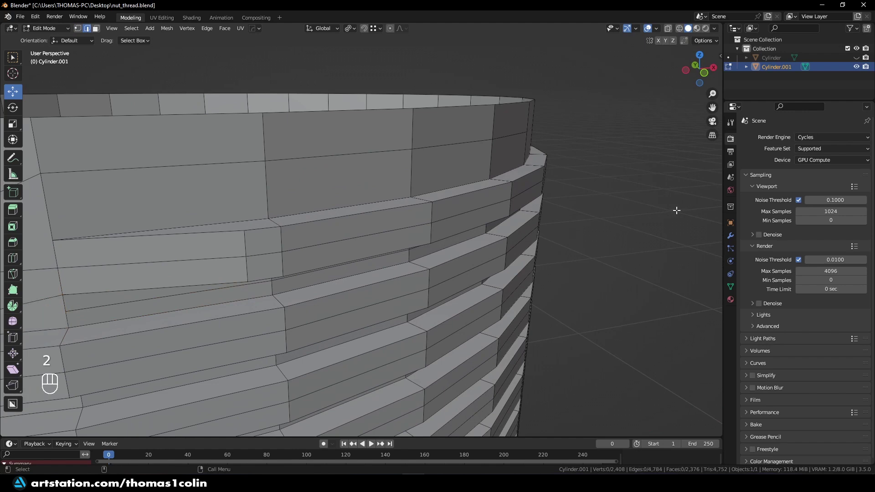
{"action": "left_click", "coordinate": [369, 211], "text": "alt+shift"}
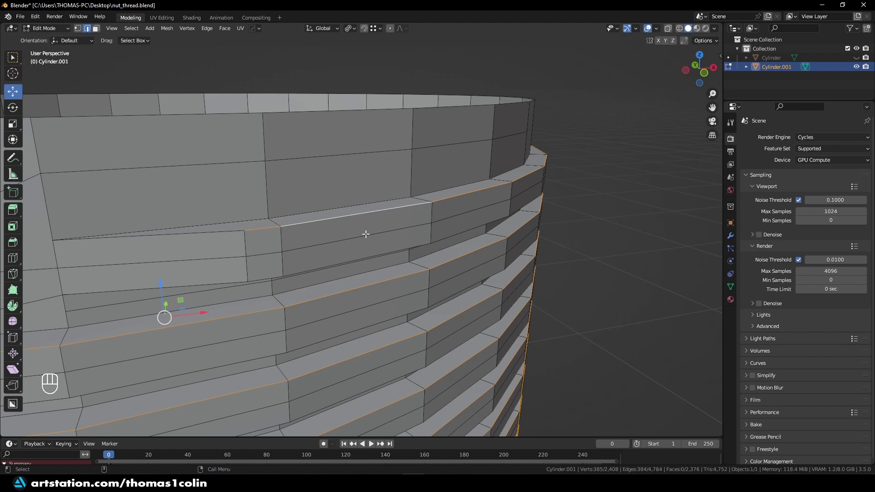
{"action": "key", "text": "g"}
{"action": "key", "text": "g"}
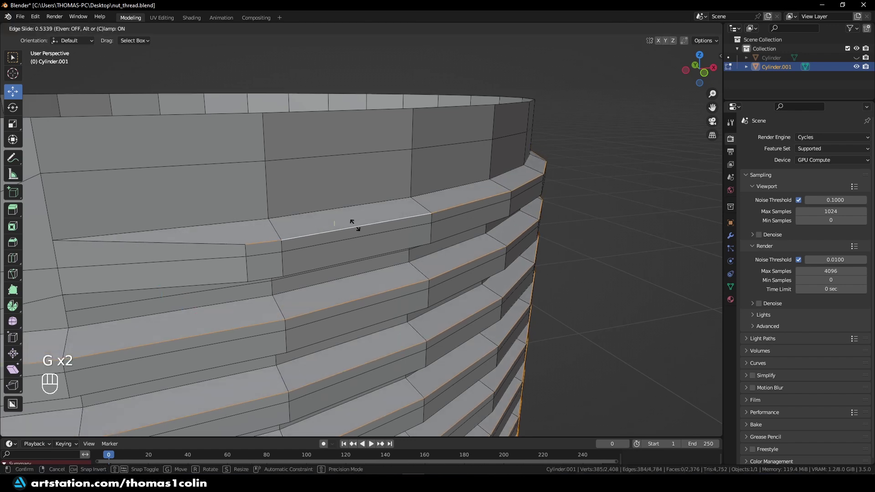
{"action": "left_click", "coordinate": [357, 228]}
{"action": "left_click", "coordinate": [665, 208]}
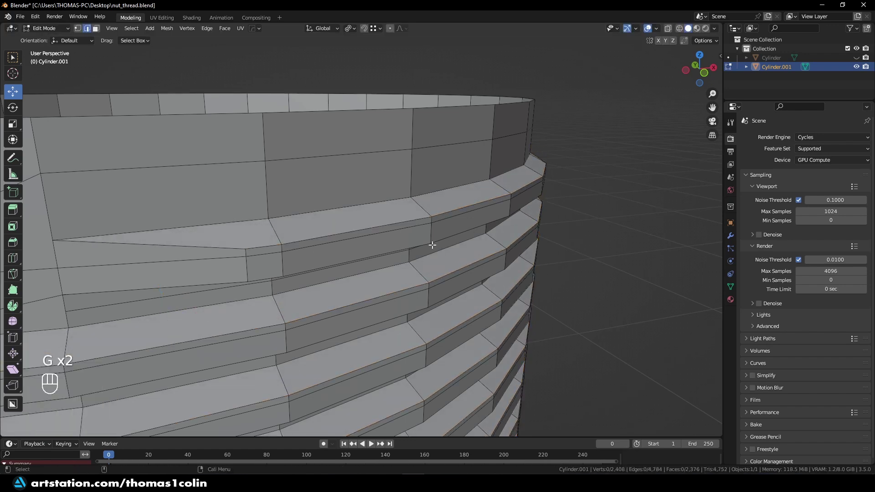
Select the lower outer edge loop of the raised thread and edge-slide it by a factor of about 0.70 to slope the underside.
{"action": "left_click", "coordinate": [385, 247], "text": "alt+shift"}
{"action": "key", "text": "g"}
{"action": "key", "text": "g"}
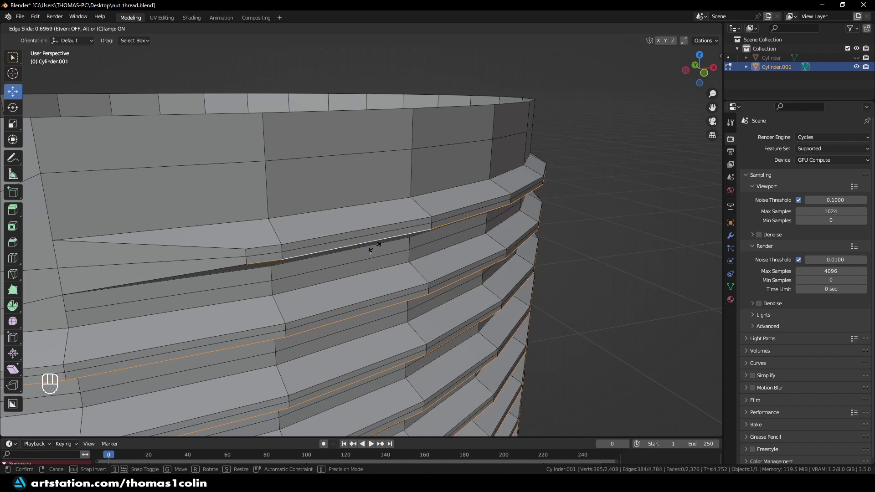
{"action": "left_click", "coordinate": [373, 247]}
{"action": "left_click", "coordinate": [653, 236]}
Add one loop cut along the thread's sloping sides and slide it toward the wall by a factor of about 0.550.
{"action": "key", "text": "ctrl+r"}
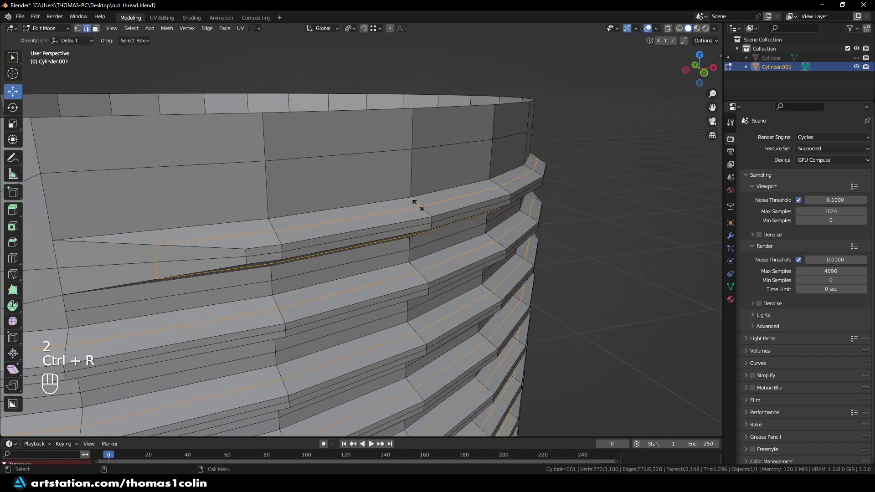
{"action": "left_click", "coordinate": [412, 202]}
{"action": "left_click", "coordinate": [405, 207]}
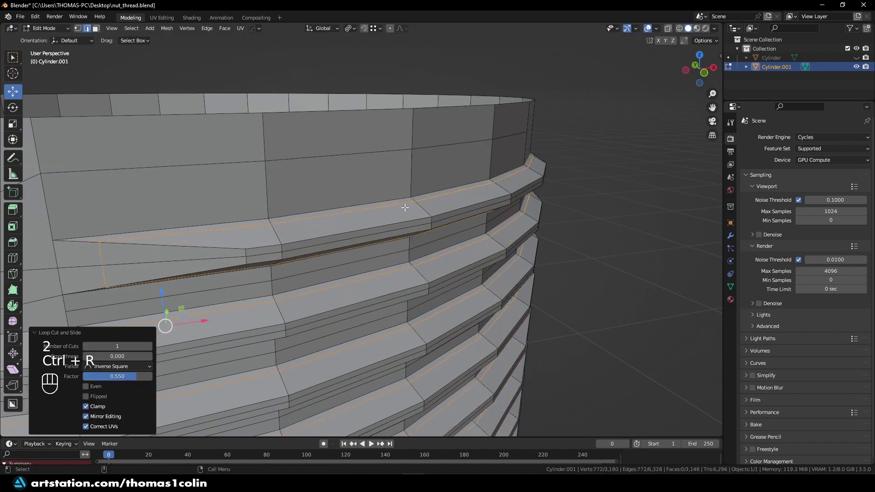
Shade the thread object smooth and add a level 2 subdivision surface.
{"action": "key", "text": "Tab"}
{"action": "right_click", "coordinate": [427, 173]}
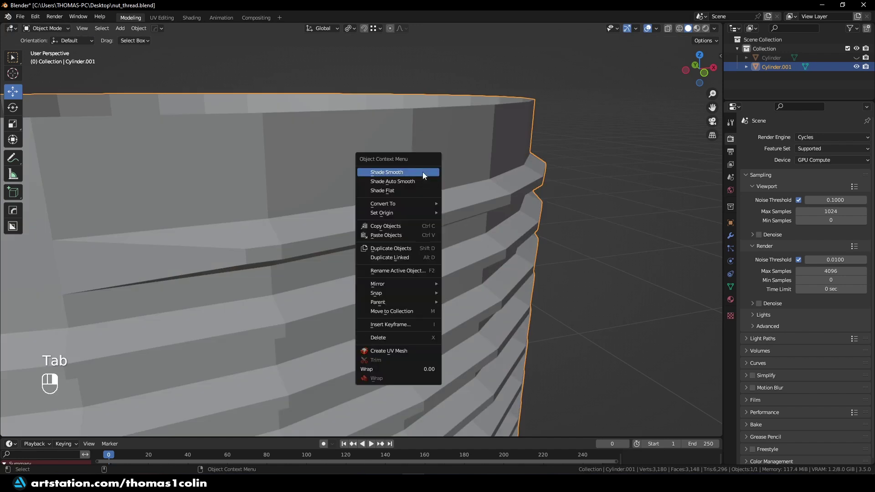
{"action": "left_click", "coordinate": [398, 172]}
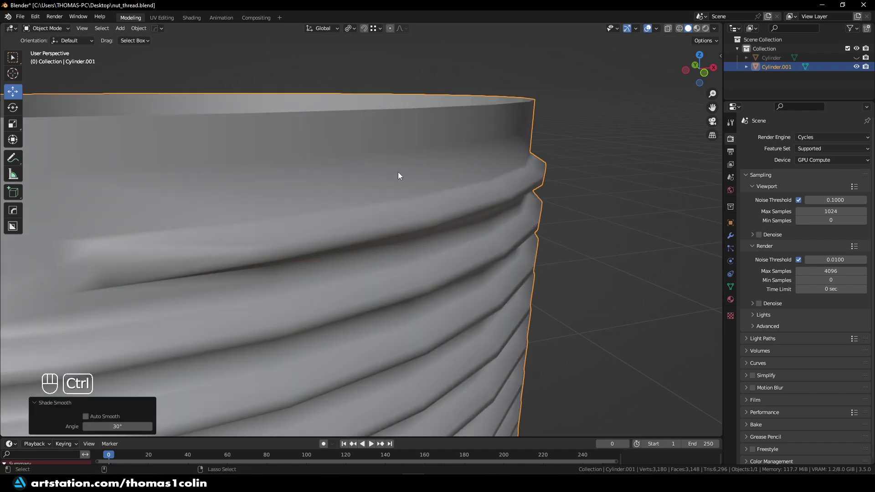
{"action": "key", "text": "ctrl+2"}
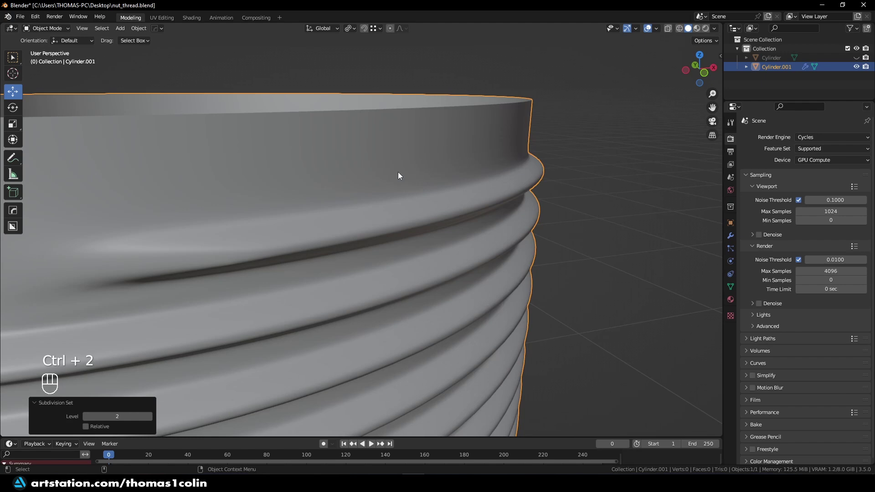
Examine the smoothed thread from several sides, including the tapered ends at its top and bottom.
{"action": "right_click_drag", "start_coordinate": [399, 172], "coordinate": [433, 241], "text": "alt"}
{"action": "left_click", "coordinate": [479, 212]}
{"action": "left_click_drag", "start_coordinate": [480, 212], "coordinate": [451, 221], "text": "alt"}
{"action": "middle_click_drag", "start_coordinate": [422, 237], "coordinate": [454, 212], "text": "alt"}
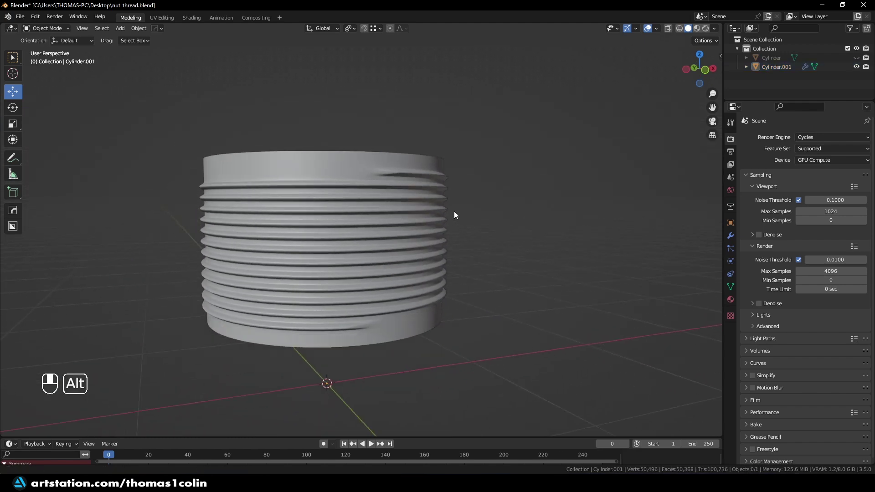
{"action": "left_click_drag", "start_coordinate": [454, 214], "coordinate": [416, 234], "text": "alt"}
{"action": "scroll", "coordinate": [417, 225], "scroll_direction": "up", "scroll_amount": 3}
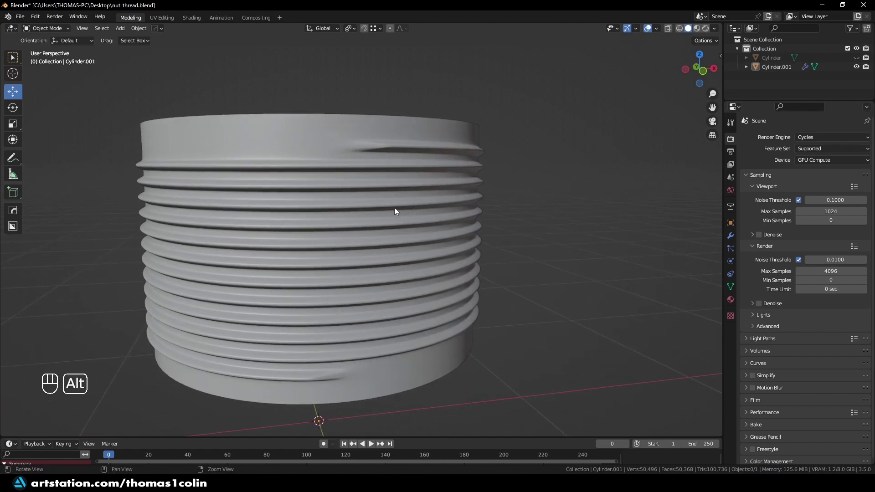
{"action": "middle_click_drag", "start_coordinate": [396, 211], "coordinate": [393, 235], "text": "alt"}
{"action": "left_click_drag", "start_coordinate": [393, 236], "coordinate": [382, 237], "text": "alt"}
Unhide the nut body and view both objects from the front.
{"action": "left_click", "coordinate": [453, 246]}
{"action": "key", "text": "z"}
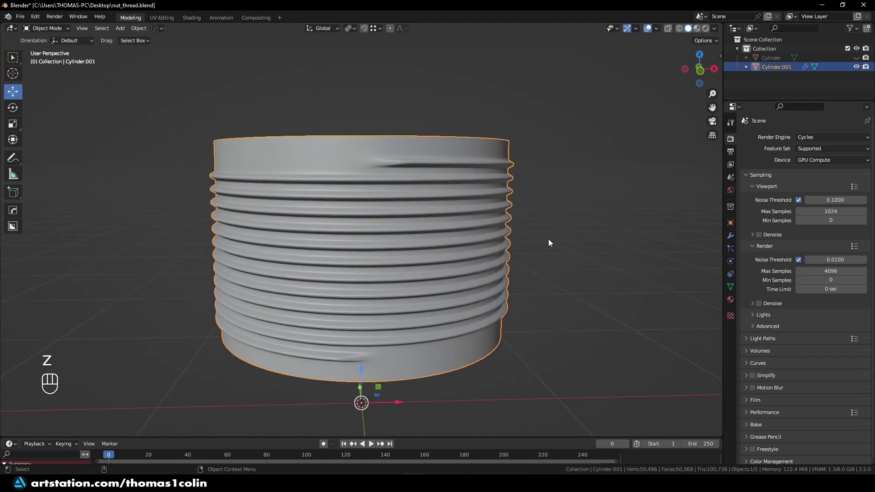
{"action": "key", "text": "alt+h"}
{"action": "left_click", "coordinate": [616, 147]}
{"action": "key", "text": "KP_1"}
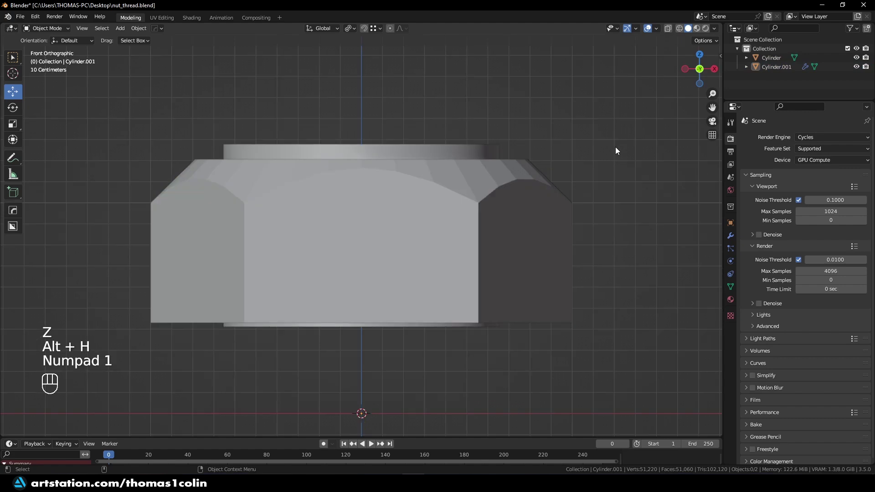
Turn on see-through display and set the thread cylinder's origin to its geometry.
{"action": "left_click", "coordinate": [384, 149]}
{"action": "key", "text": "Tab"}
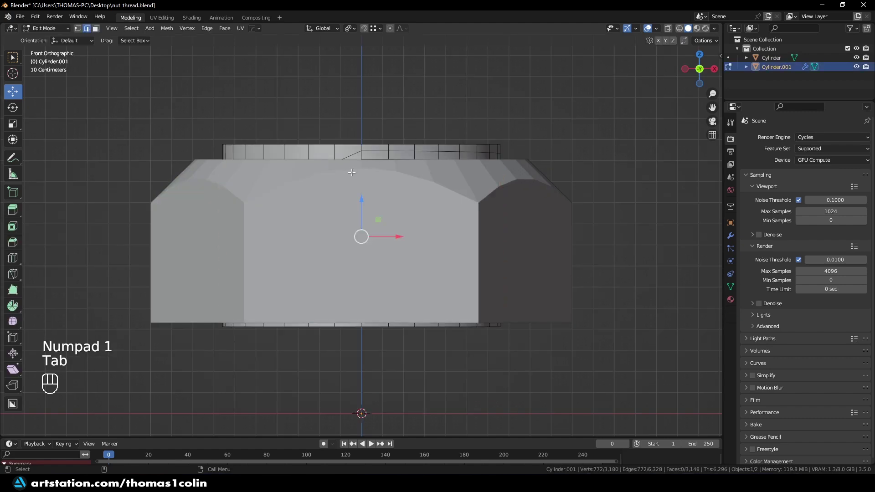
{"action": "key", "text": "a"}
{"action": "key", "text": "quotedbl"}
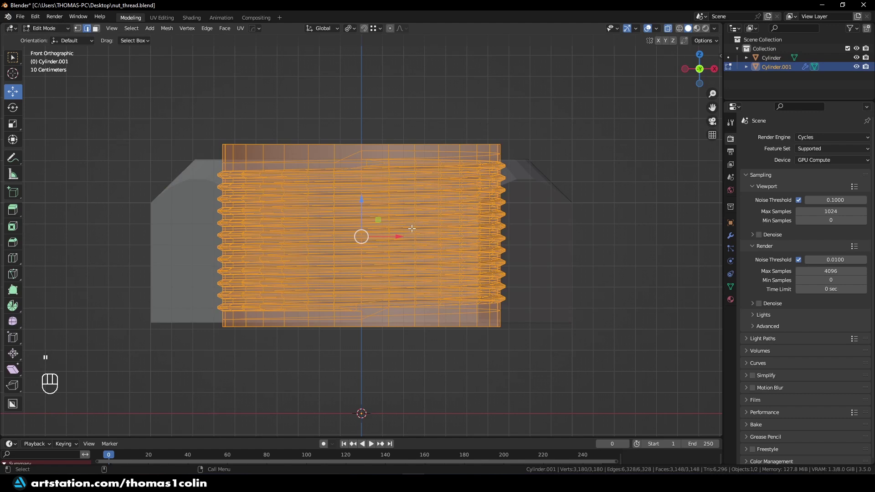
{"action": "key", "text": "Tab"}
{"action": "key", "text": "q"}
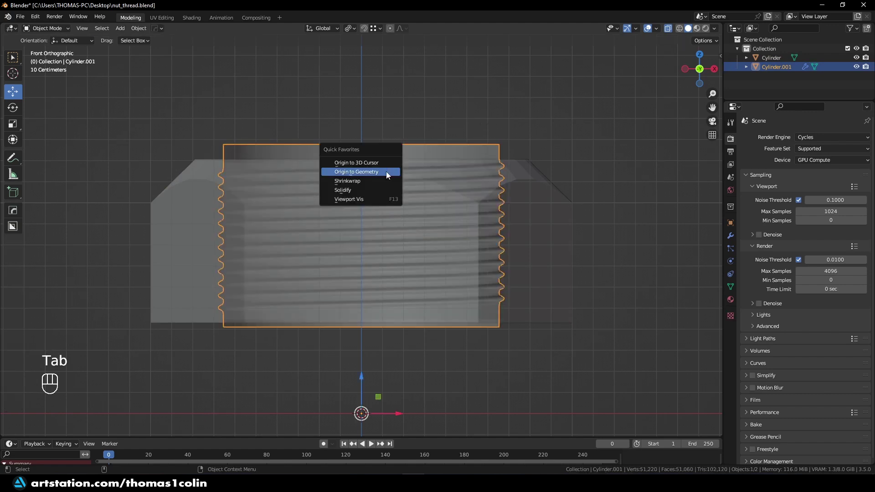
{"action": "left_click", "coordinate": [363, 174]}
Scale all of the thread cylinder's geometry along Z to about 0.82 so it fits within the nut's height.
{"action": "key", "text": "Tab"}
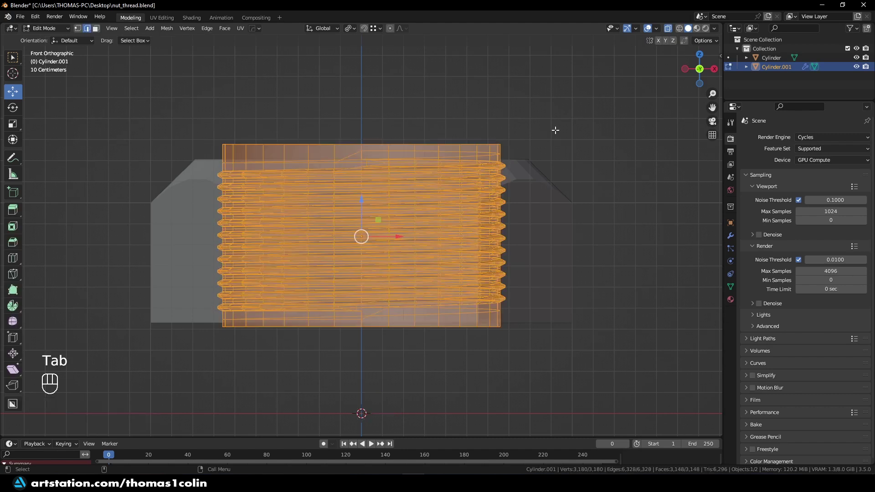
{"action": "key", "text": "s"}
{"action": "key", "text": "z"}
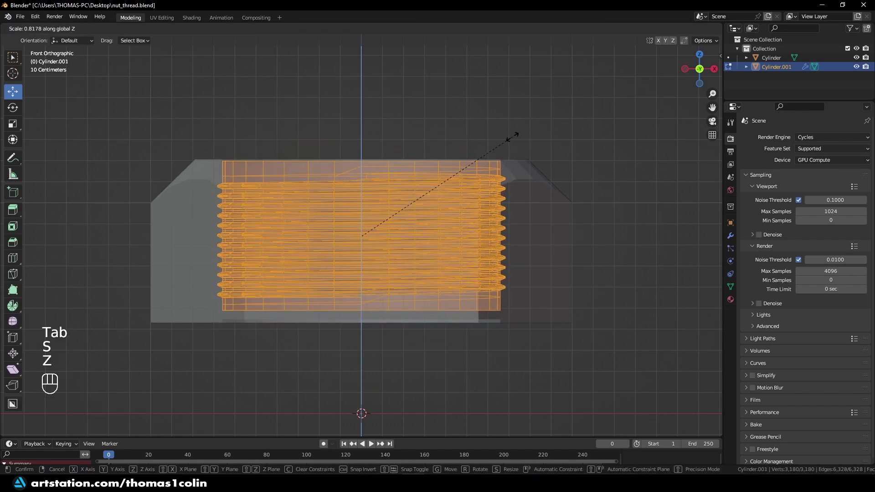
{"action": "left_click", "coordinate": [512, 137]}
Move the thread cylinder down about 0.028 m and scale it along Z by about 1.040 to match the nut's height.
{"action": "key", "text": "Tab"}
{"action": "left_click_drag", "start_coordinate": [362, 196], "coordinate": [438, 205]}
{"action": "key", "text": "s"}
{"action": "key", "text": "z"}
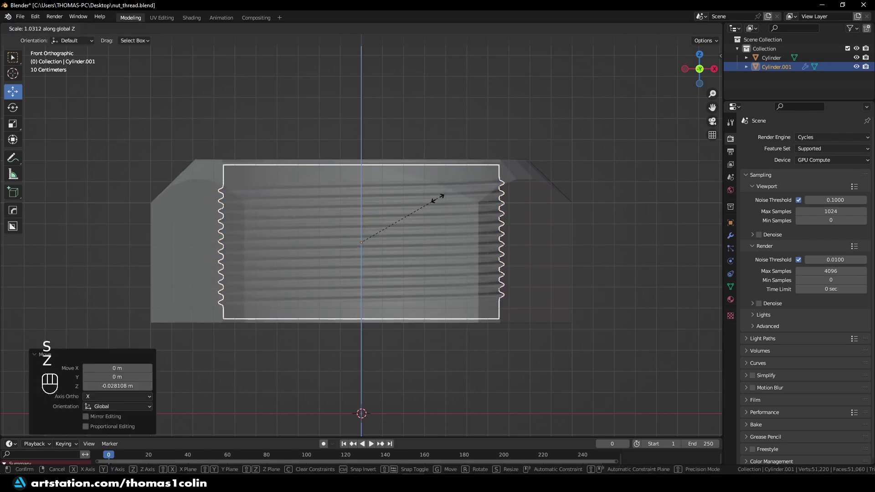
{"action": "left_click", "coordinate": [439, 198]}
Turn off see-through display and examine the thread seated inside the nut's hole.
{"action": "left_click_drag", "start_coordinate": [316, 181], "coordinate": [327, 204], "text": "alt"}
{"action": "key", "text": "alt+z"}
{"action": "middle_click_drag", "start_coordinate": [326, 204], "coordinate": [357, 269], "text": "alt"}
{"action": "scroll", "coordinate": [322, 217], "scroll_direction": "up", "scroll_amount": 4}
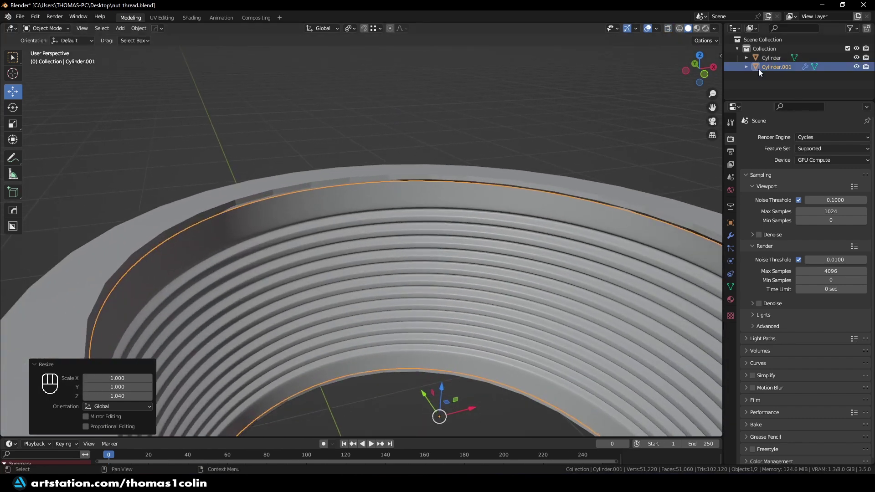
Join the hexagonal nut and the thread cylinder into one object and shade it smooth.
{"action": "left_click", "coordinate": [310, 178], "text": "shift"}
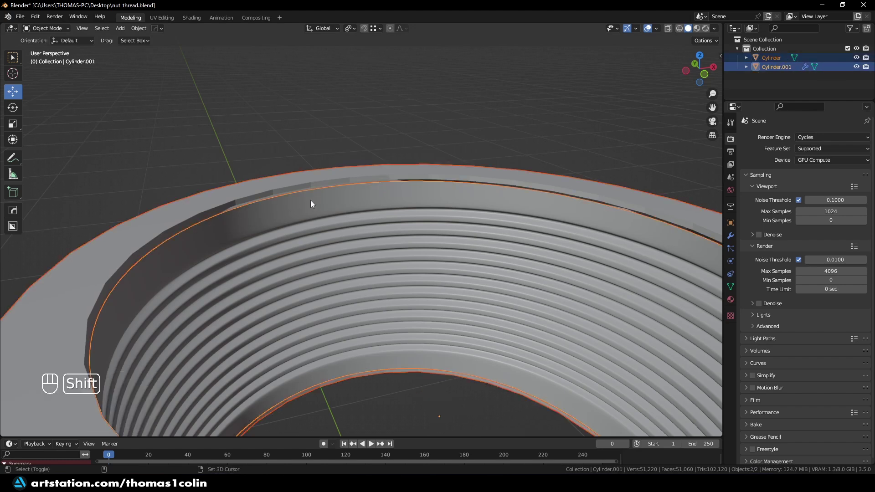
{"action": "key", "text": "ctrl+j"}
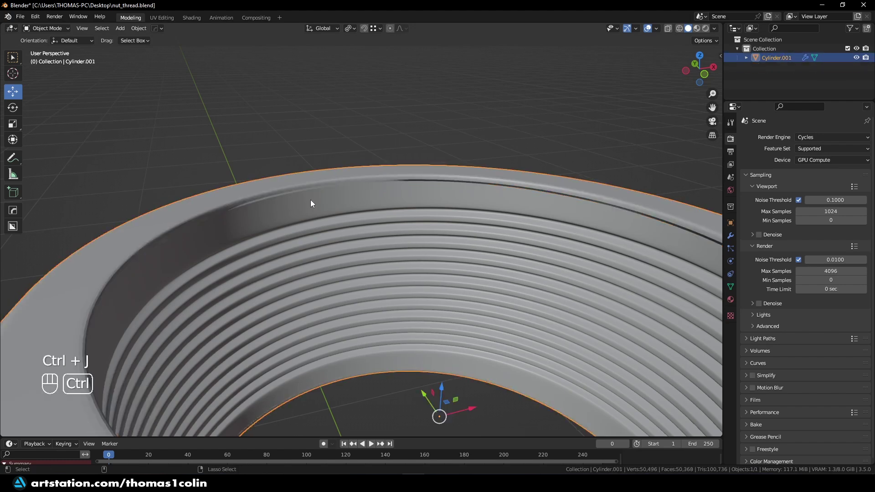
{"action": "right_click", "coordinate": [278, 189]}
{"action": "left_click", "coordinate": [277, 190]}
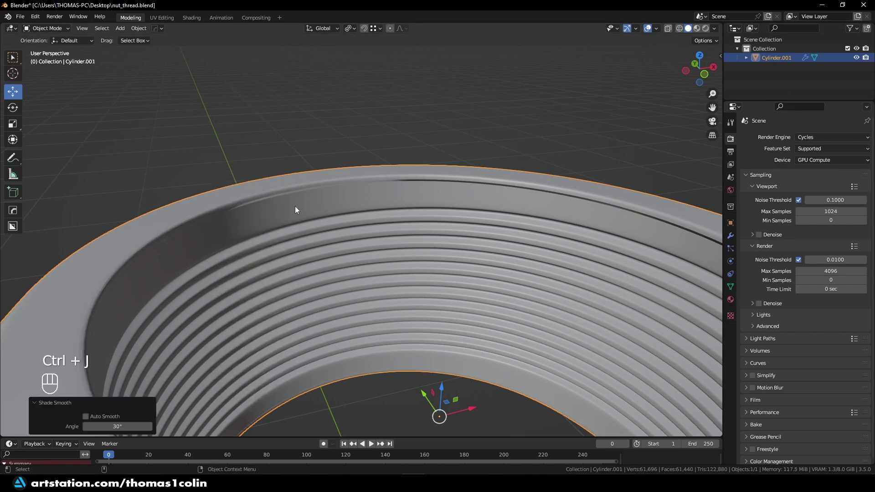
Enter Edit Mode on the joined nut and remove its Subdivision modifier.
{"action": "right_click_drag", "start_coordinate": [294, 206], "coordinate": [338, 222], "text": "alt"}
{"action": "key", "text": "Tab"}
{"action": "middle_click", "coordinate": [319, 235], "text": "alt"}
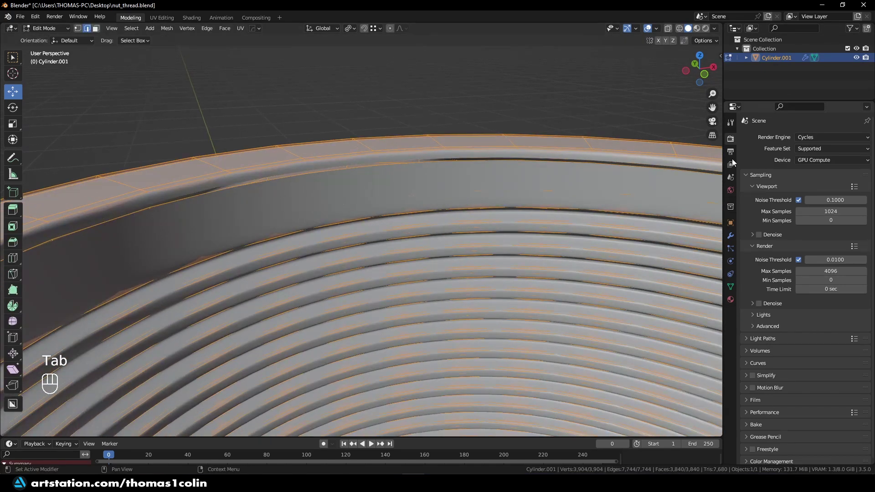
{"action": "left_click", "coordinate": [852, 173]}
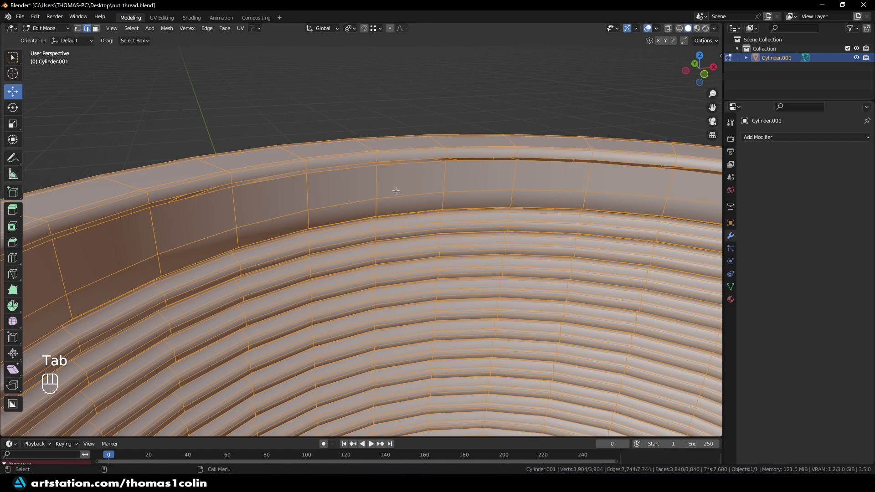
Bridge the open edge loop of the nut's upper hole rim with the thread cylinder's upper edge loop.
{"action": "left_click", "coordinate": [355, 72]}
{"action": "left_click", "coordinate": [325, 167], "text": "alt+shift"}
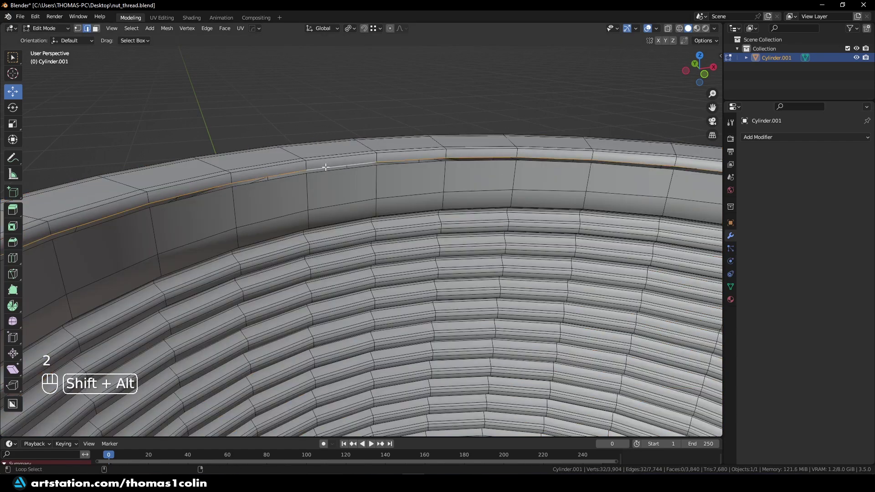
{"action": "left_click", "coordinate": [324, 172], "text": "alt+shift"}
{"action": "right_click", "coordinate": [326, 173]}
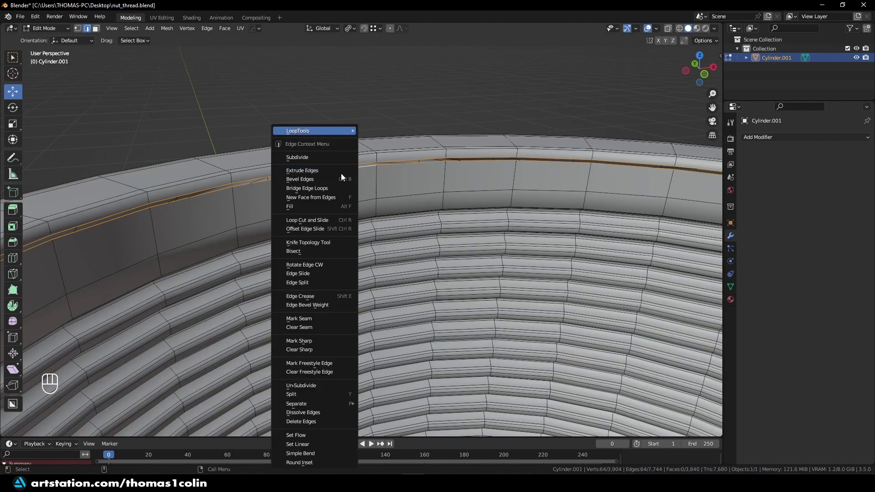
{"action": "left_click", "coordinate": [299, 188]}
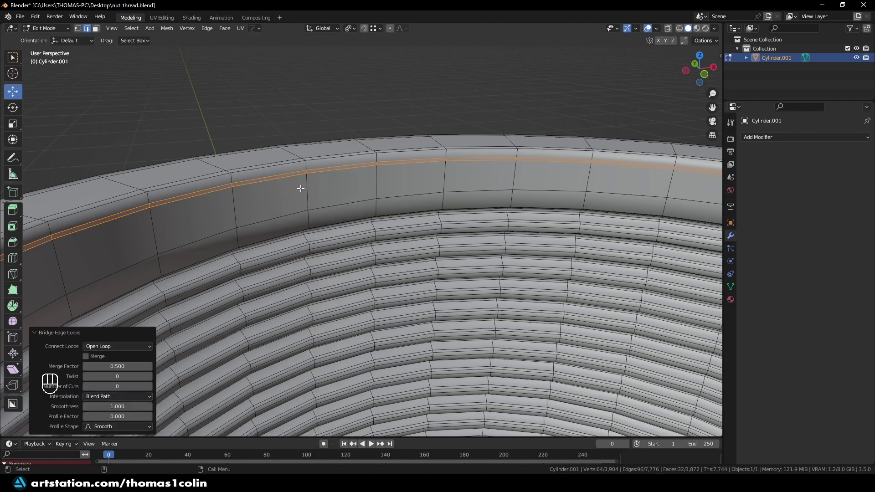
Dissolve the extra edge loop beside the new bridge at the hole's upper rim.
{"action": "left_click", "coordinate": [307, 86]}
{"action": "left_click", "coordinate": [319, 173], "text": "alt+shift"}
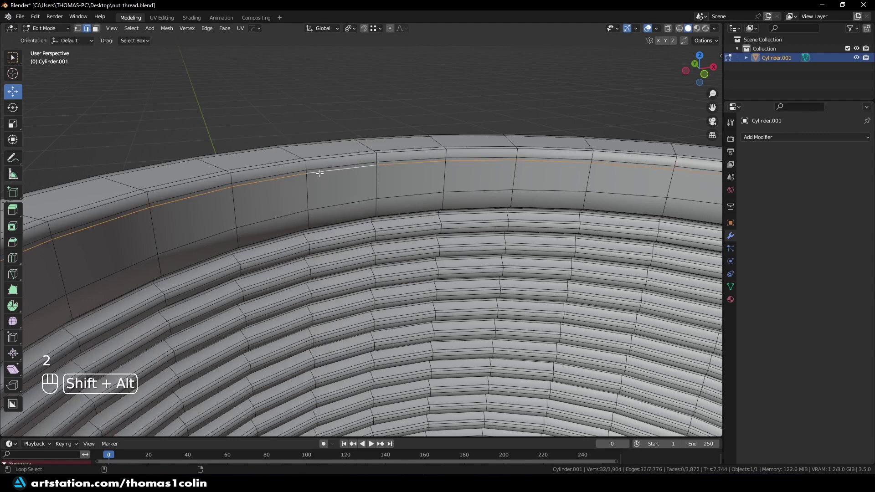
{"action": "key", "text": "ctrl+x"}
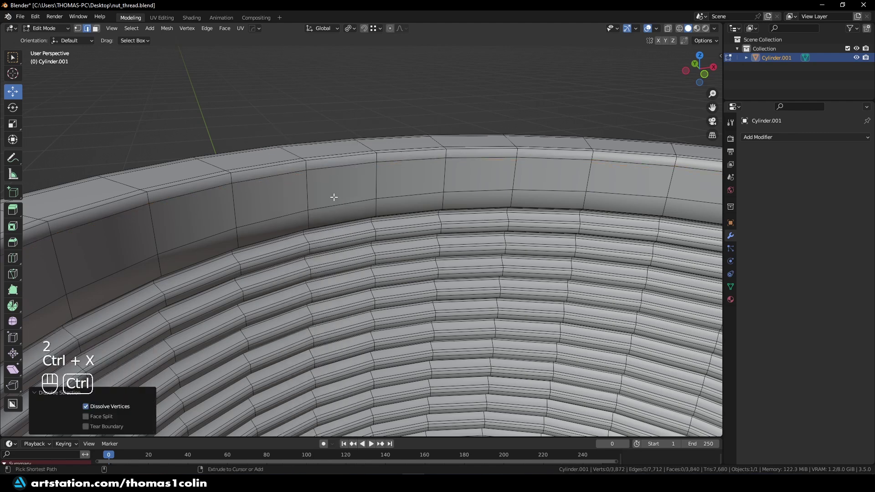
Bridge the thread cylinder's lower edge loop with the open edge loop of the nut's lower hole rim.
{"action": "right_click_drag", "start_coordinate": [352, 170], "coordinate": [366, 244], "text": "alt"}
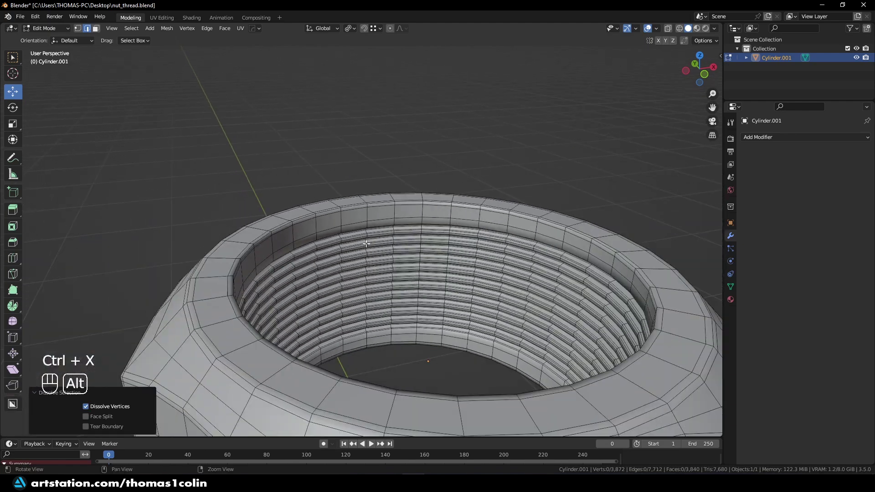
{"action": "middle_click_drag", "start_coordinate": [438, 293], "coordinate": [435, 230], "text": "alt"}
{"action": "left_click_drag", "start_coordinate": [367, 248], "coordinate": [402, 263], "text": "alt"}
{"action": "middle_click_drag", "start_coordinate": [401, 263], "coordinate": [411, 292]}
{"action": "scroll", "coordinate": [449, 245], "scroll_direction": "up", "scroll_amount": 5}
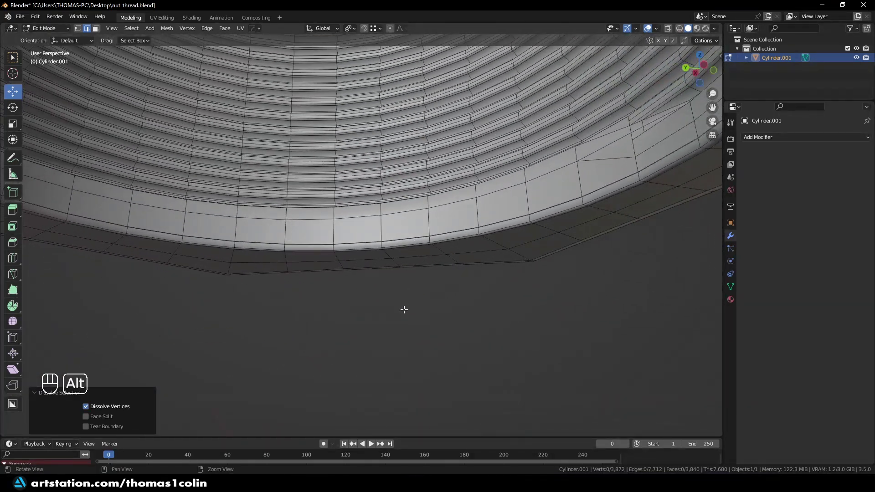
{"action": "scroll", "coordinate": [392, 273], "scroll_direction": "up", "scroll_amount": 2}
{"action": "left_click", "coordinate": [376, 243], "text": "alt+shift"}
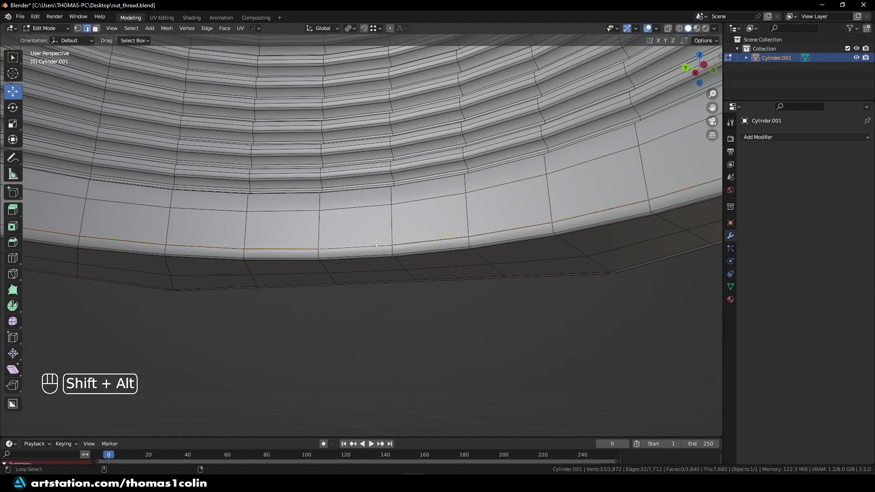
{"action": "left_click", "coordinate": [271, 252], "text": "alt+shift"}
{"action": "right_click", "coordinate": [256, 210]}
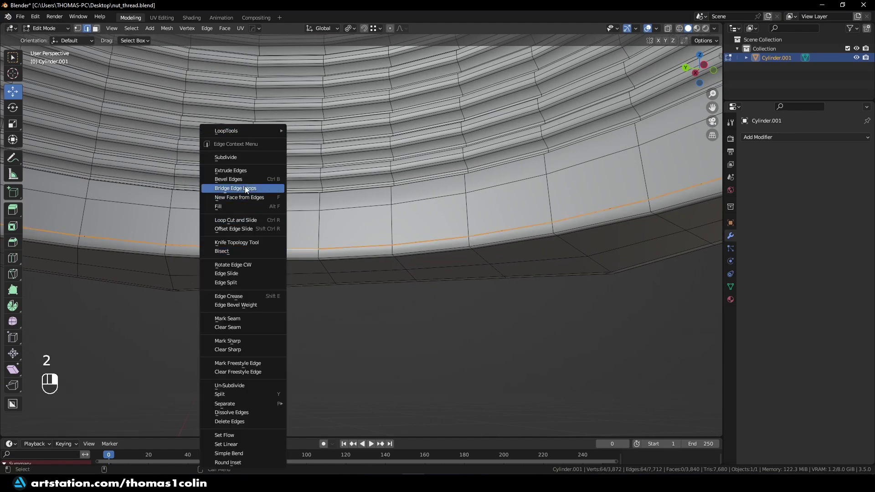
{"action": "left_click", "coordinate": [246, 188]}
Dissolve the extra edge loop beside the new bridge at the hole's lower rim.
{"action": "key", "text": "3"}
{"action": "key", "text": "2"}
{"action": "left_click", "coordinate": [343, 245], "text": "alt+shift"}
{"action": "key", "text": "ctrl+x"}
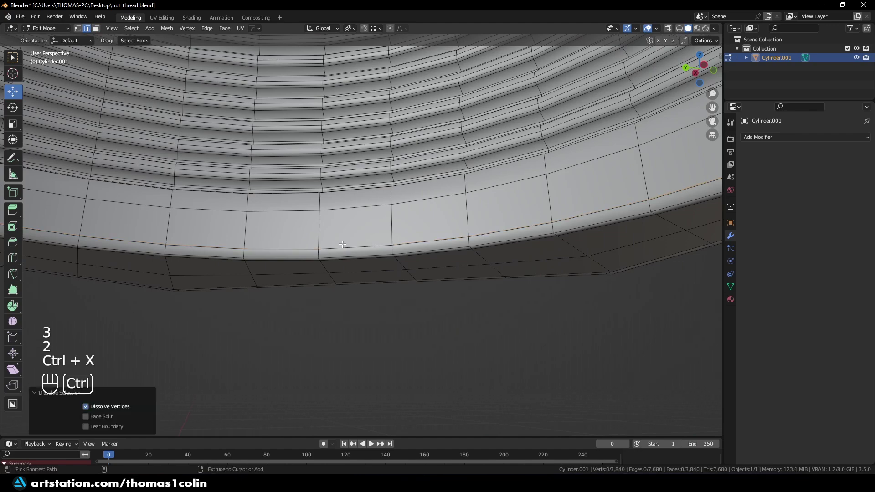
Return to Object Mode and add a level 2 Subdivision modifier to the joined nut.
{"action": "right_click_drag", "start_coordinate": [340, 351], "coordinate": [352, 299], "text": "alt"}
{"action": "left_click_drag", "start_coordinate": [343, 199], "coordinate": [341, 249], "text": "alt"}
{"action": "right_click_drag", "start_coordinate": [342, 248], "coordinate": [341, 233], "text": "alt"}
{"action": "left_click_drag", "start_coordinate": [341, 233], "coordinate": [341, 247], "text": "alt"}
{"action": "key", "text": "Tab"}
{"action": "key", "text": "ctrl+2"}
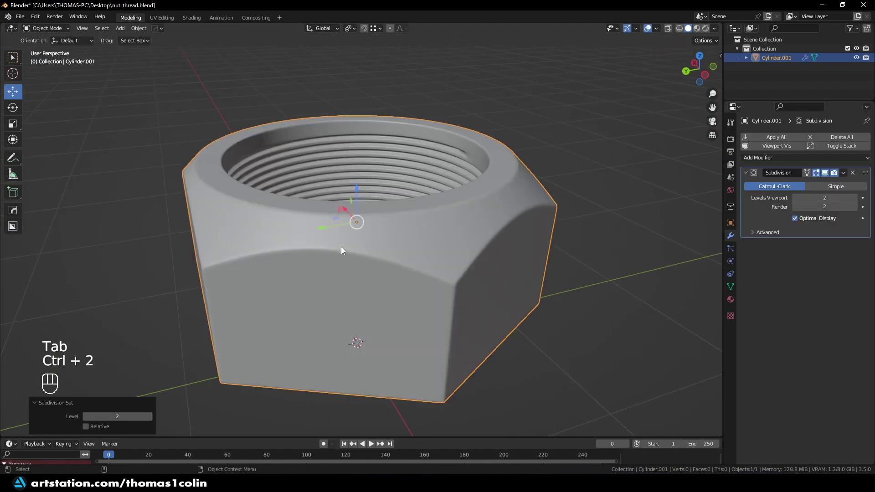
Set the viewport lighting to a glossy red MatCap and inspect the nut's surface and inner thread.
{"action": "left_click", "coordinate": [714, 28]}
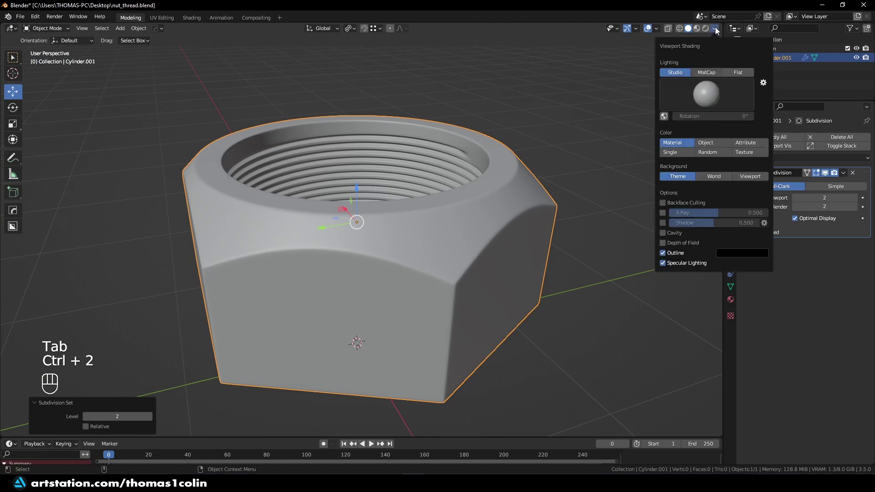
{"action": "left_click", "coordinate": [703, 72]}
{"action": "left_click", "coordinate": [710, 98]}
{"action": "left_click", "coordinate": [658, 179]}
{"action": "left_click_drag", "start_coordinate": [526, 75], "coordinate": [367, 206], "text": "alt"}
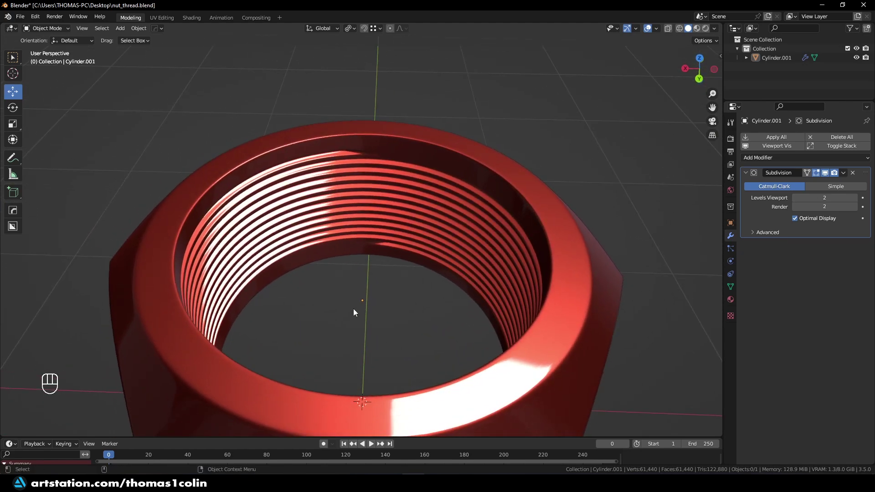